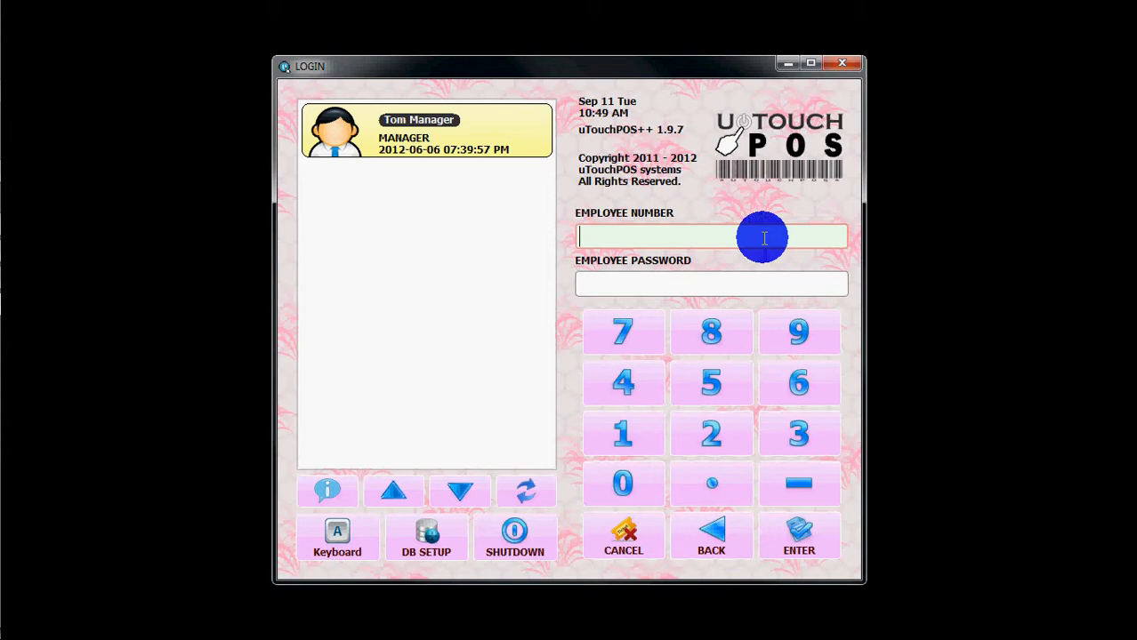
Step: Log in with the employee number and employee password
key("Tab")
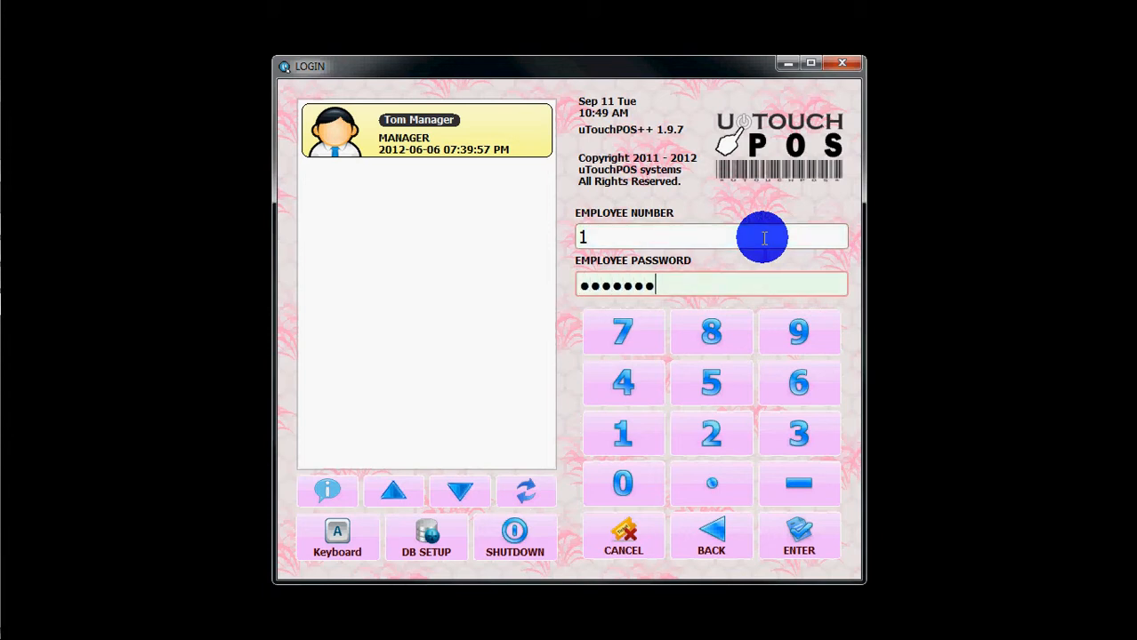
key("Return")
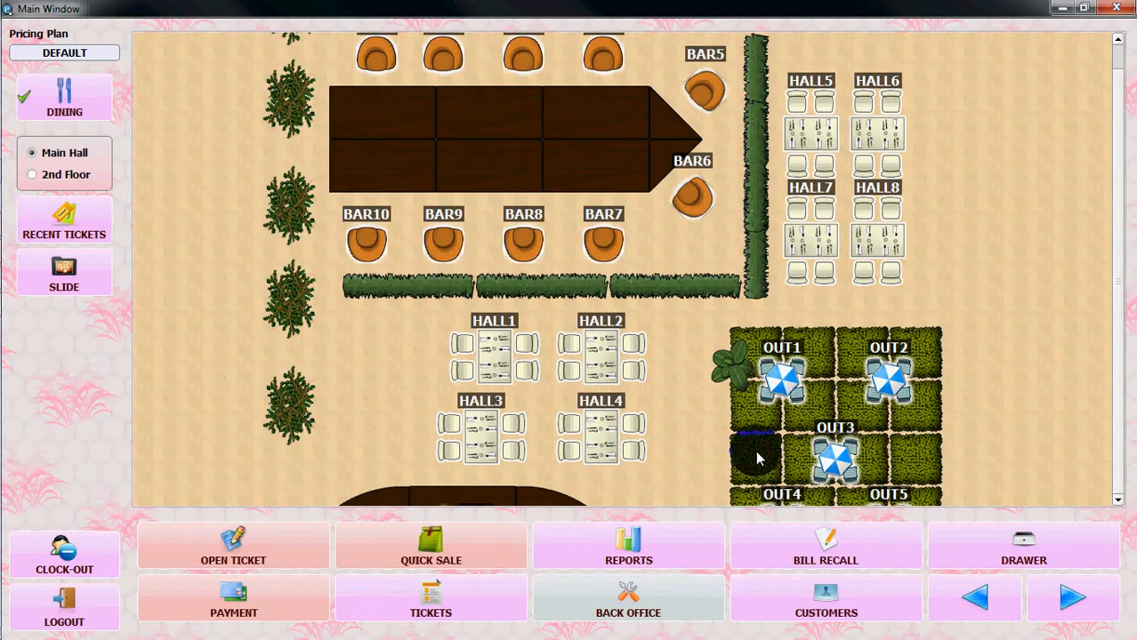
Step: Open the Back Office, authorizing access with the employee code and password
left_click(619, 605)
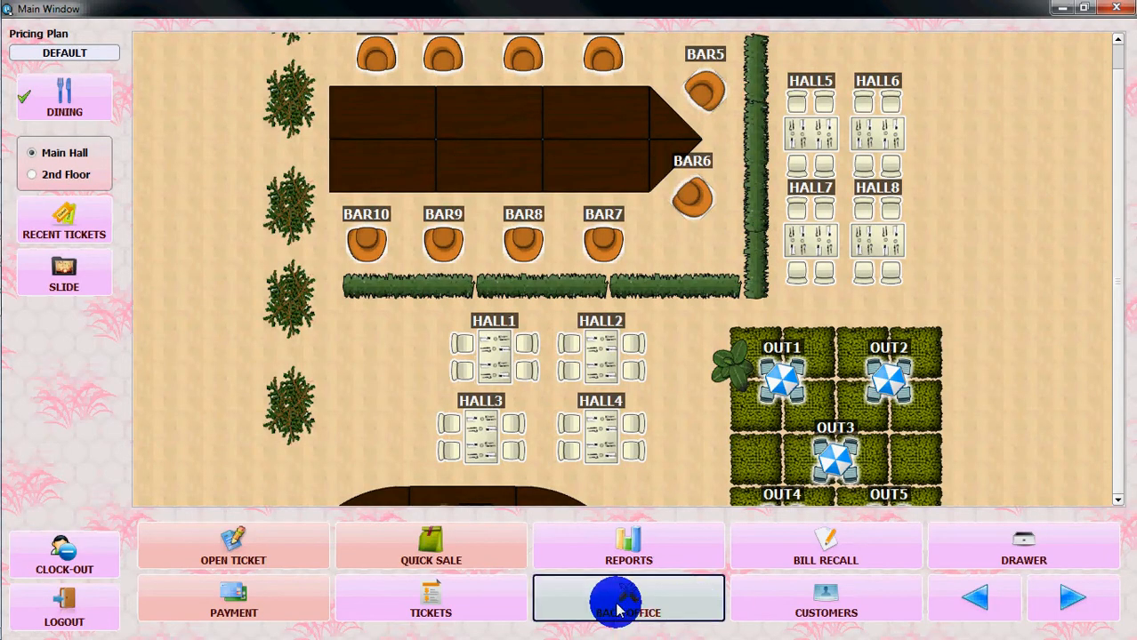
left_click(519, 304)
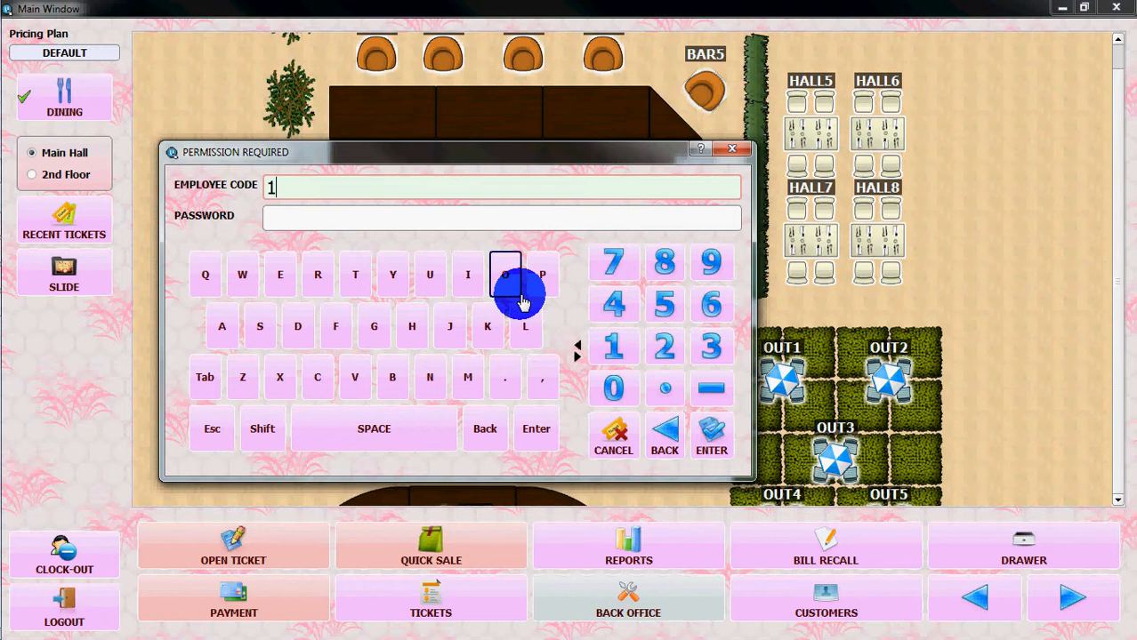
key("Return")
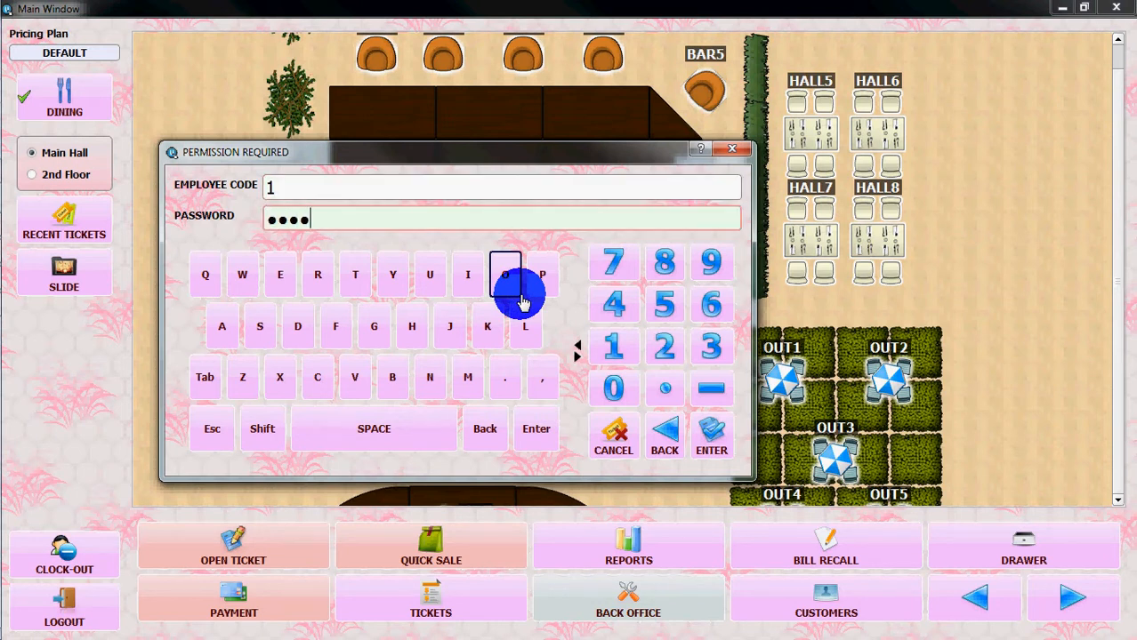
key("Return")
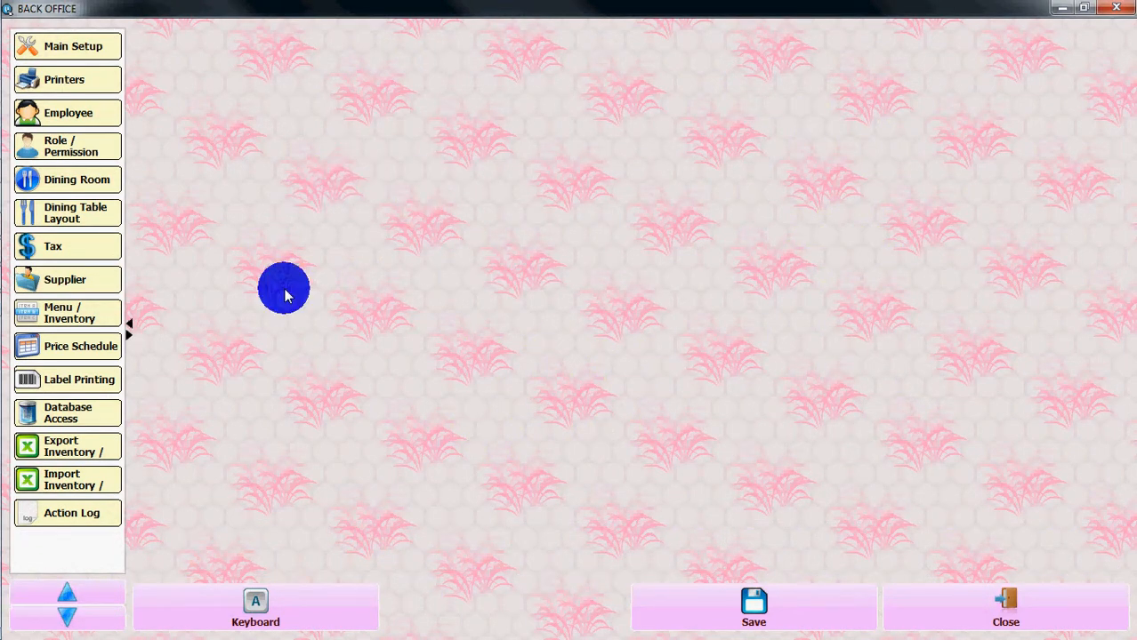
Step: Add a dining room named 3rd Floor with width 900 and height 600, and save the room list
left_click(72, 221)
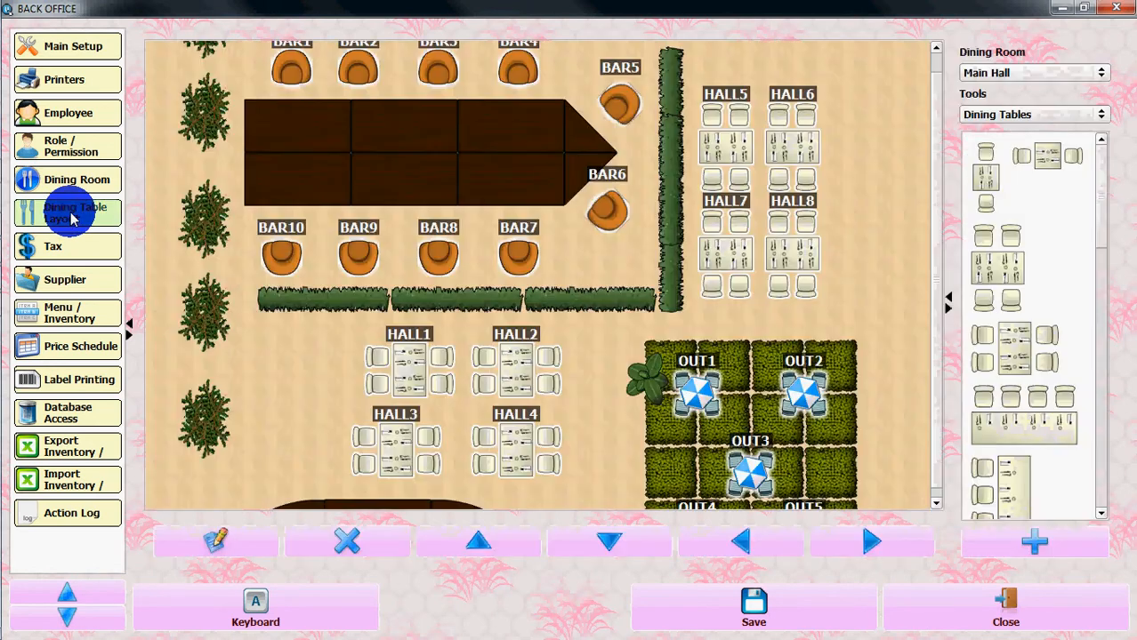
left_click(64, 177)
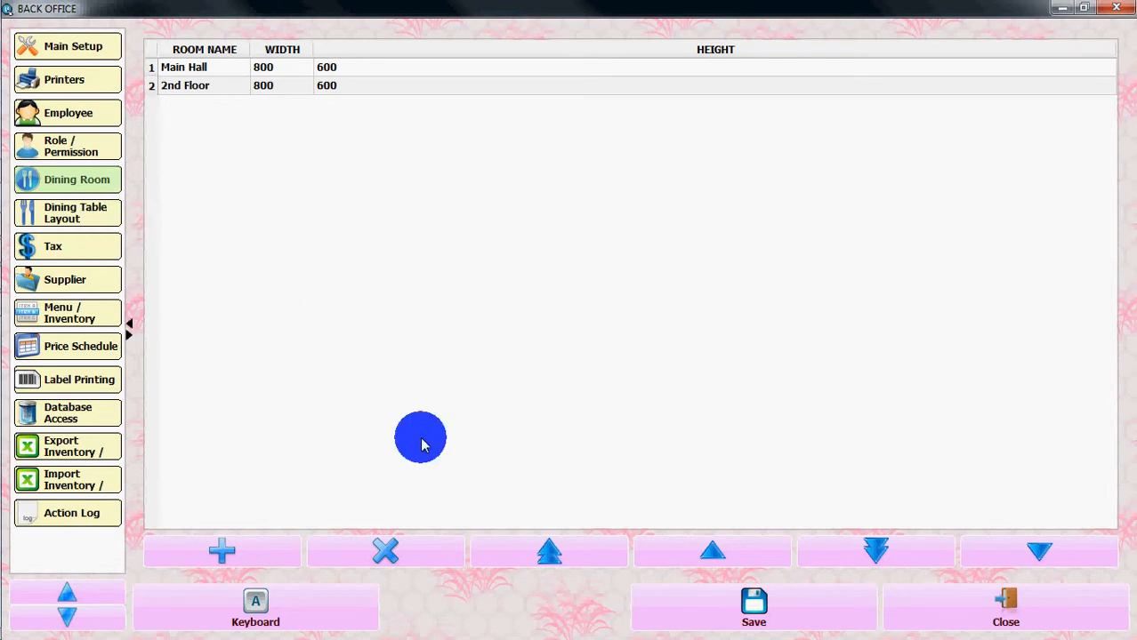
left_click(205, 547)
left_click(184, 107)
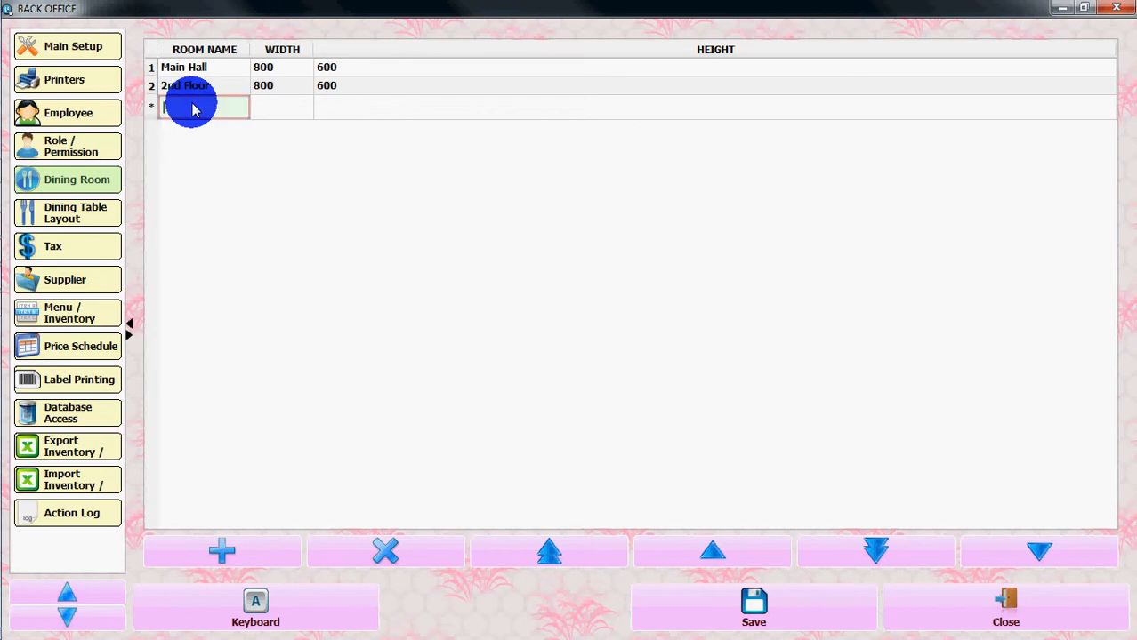
left_click(218, 110)
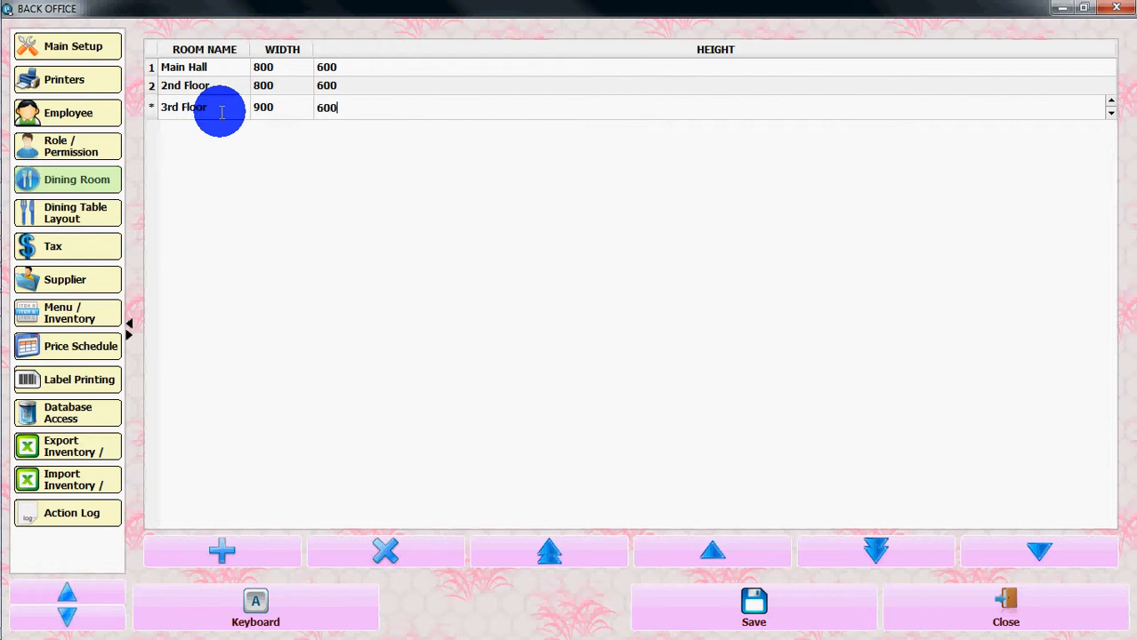
left_click(805, 601)
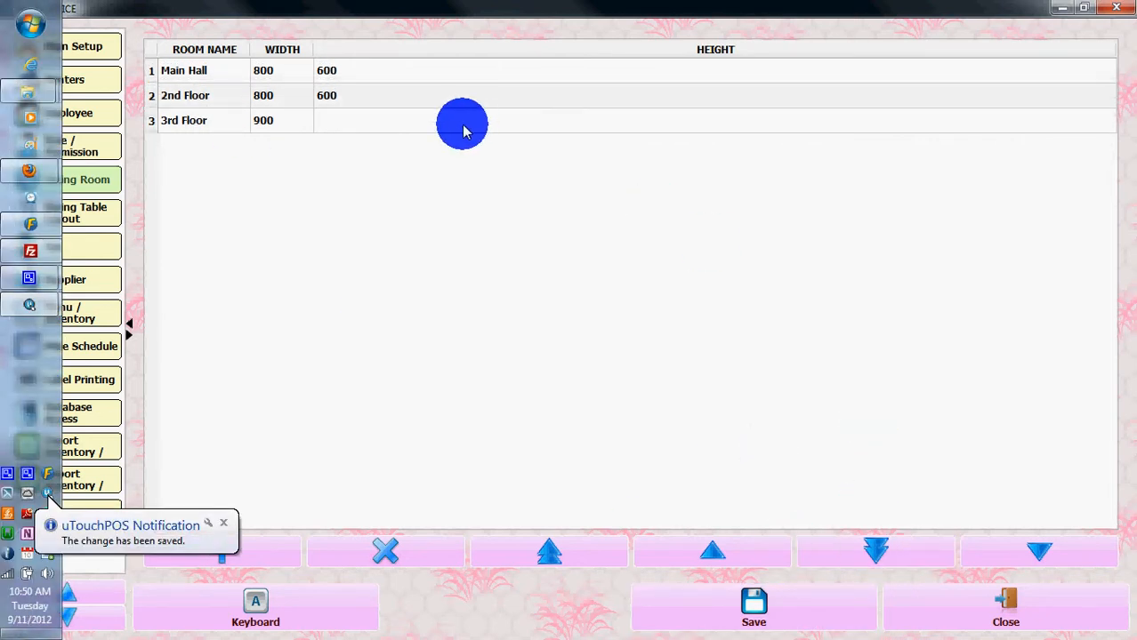
Step: Enter 600 as the 3rd Floor room's height and save the change
left_click(366, 121)
left_click(367, 121)
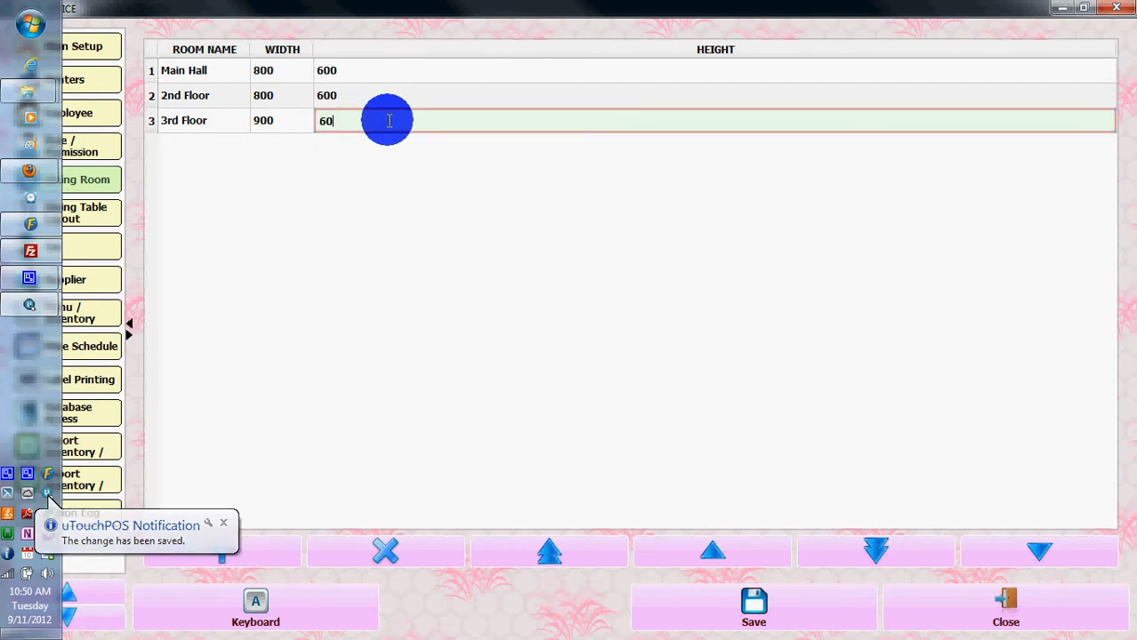
left_click(435, 290)
left_click(734, 606)
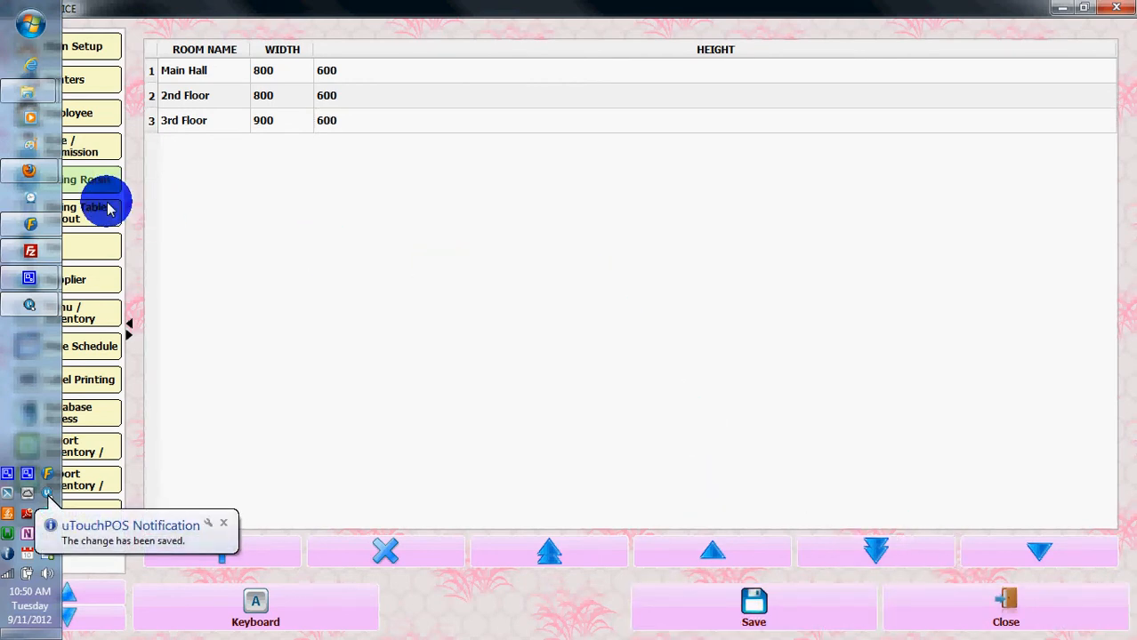
Step: Open the dining table layout and select the 3rd Floor room for editing
left_click(225, 531)
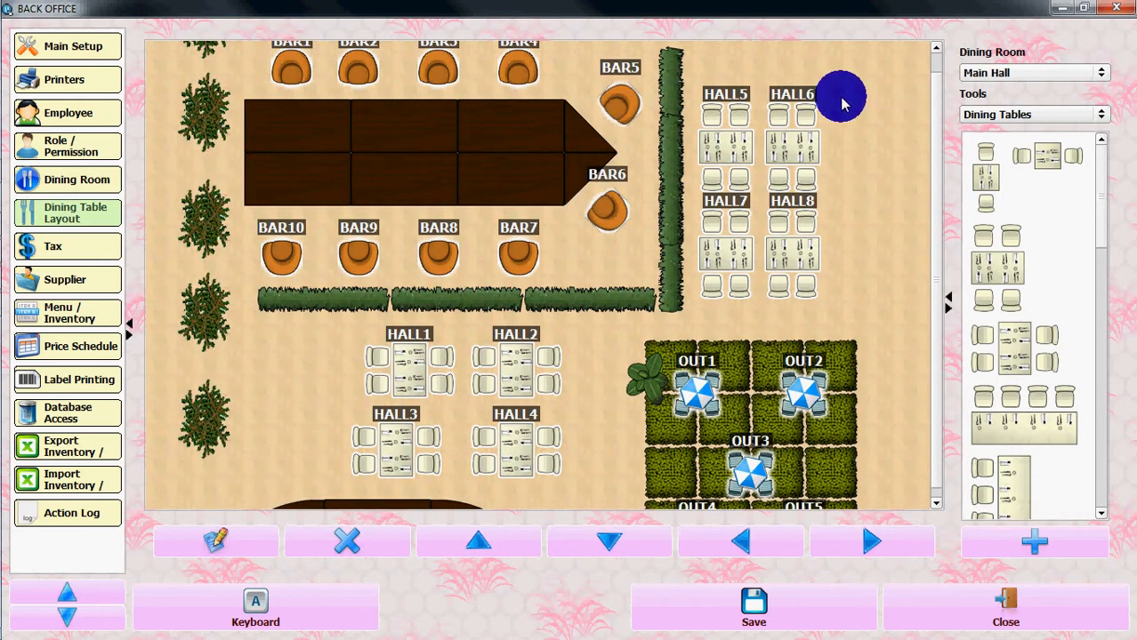
left_click(1101, 74)
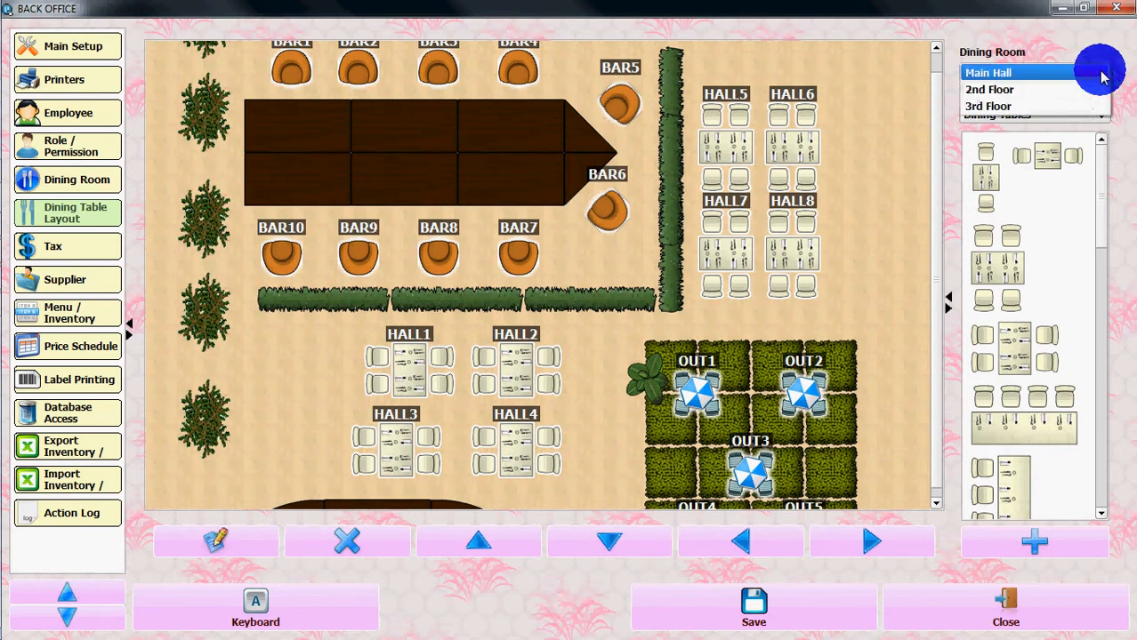
left_click(997, 106)
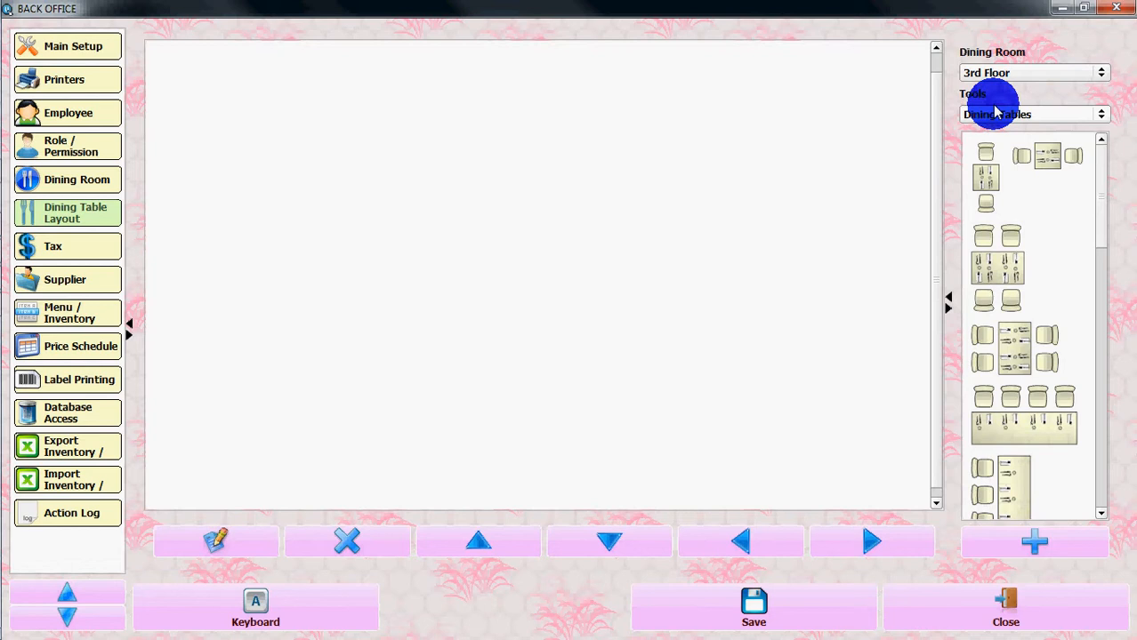
Step: Apply the small green medallion-pattern background to the 3rd Floor layout
left_click(1099, 118)
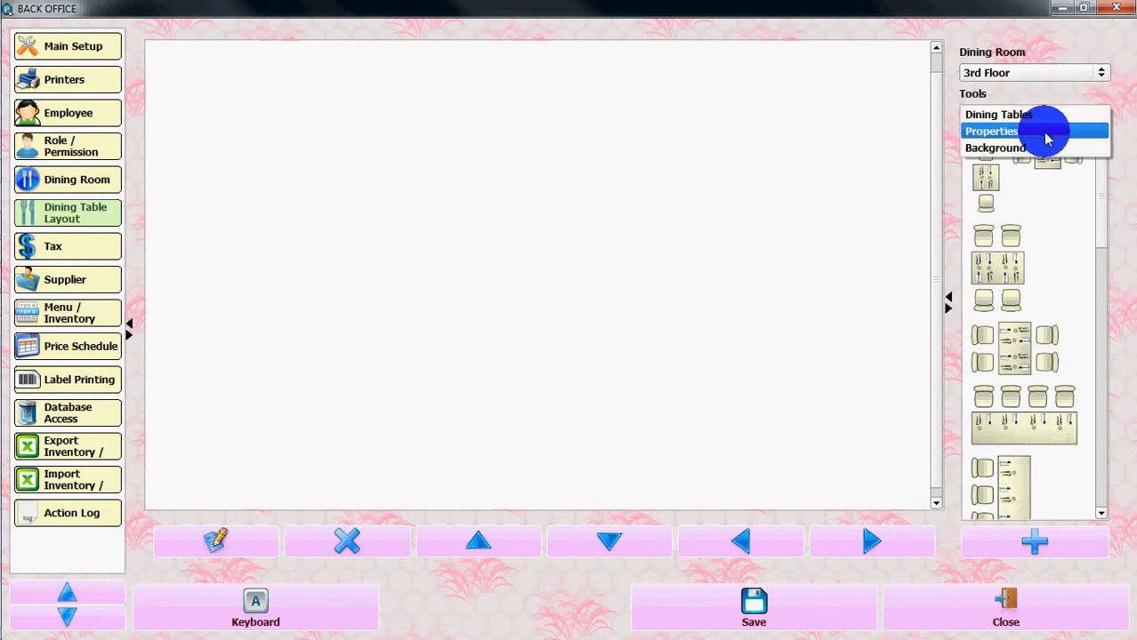
left_click(1029, 116)
left_click(1097, 112)
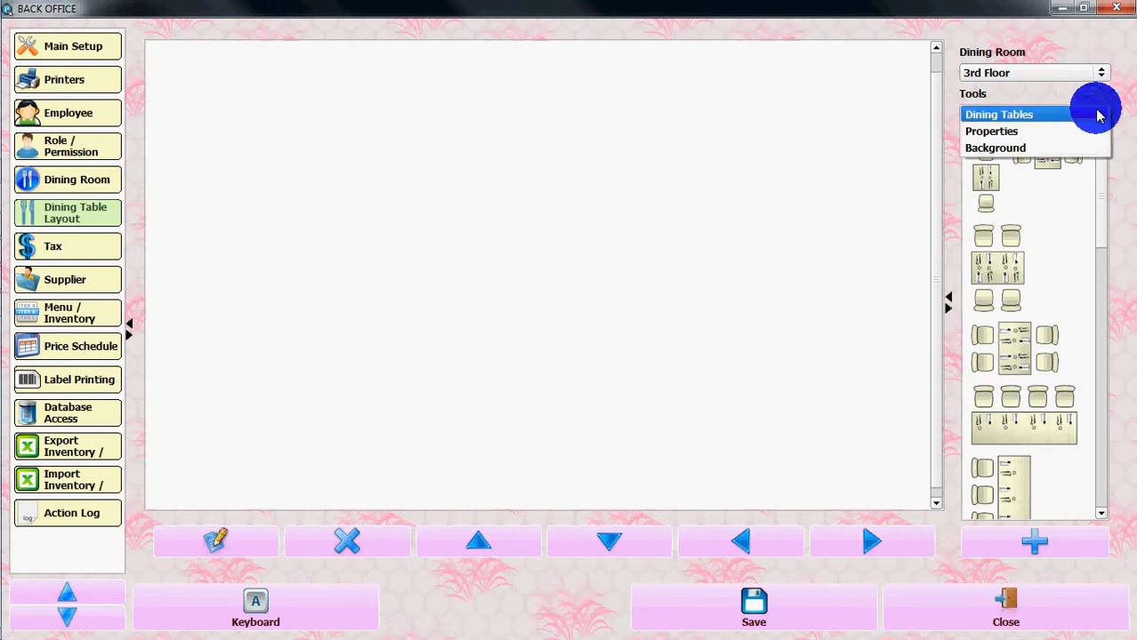
left_click(996, 148)
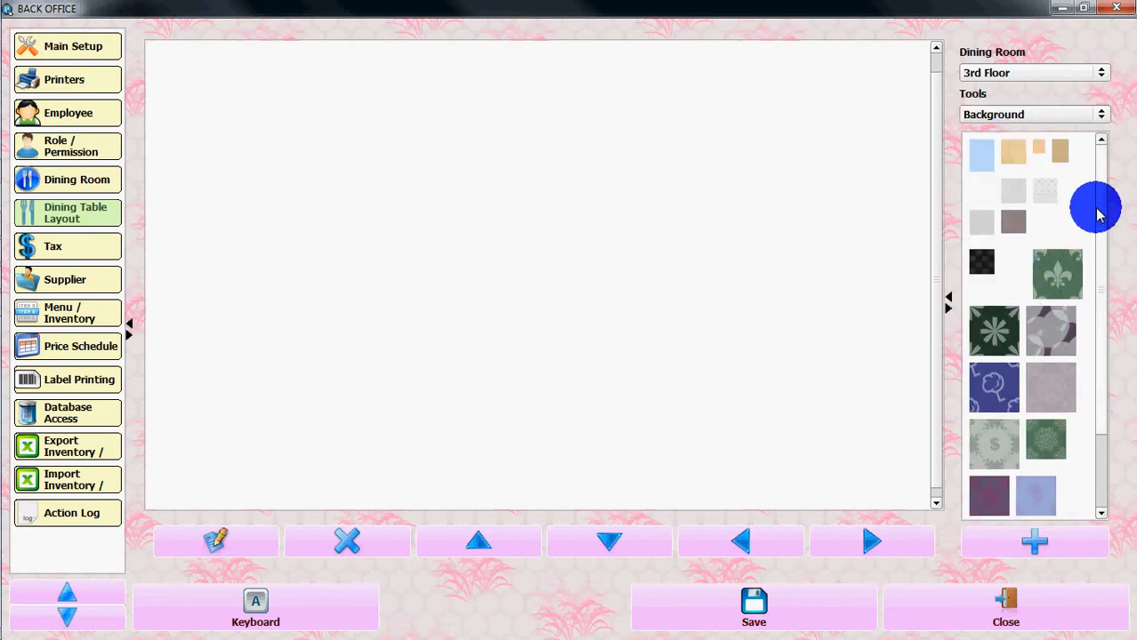
scroll(1095, 294, "down", 1)
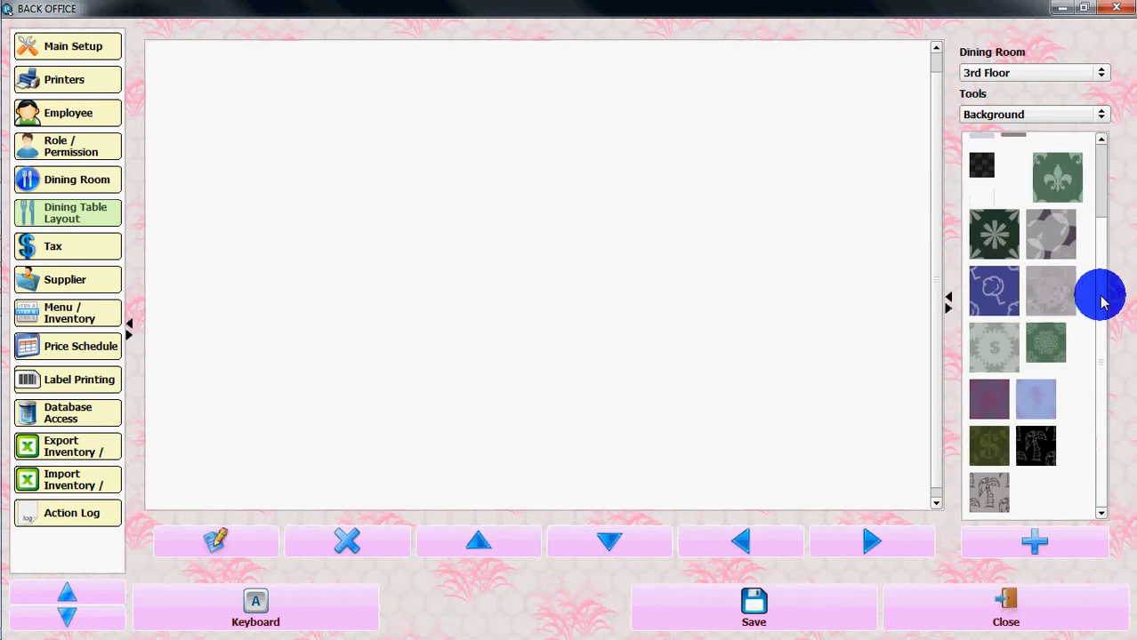
left_click(1058, 349)
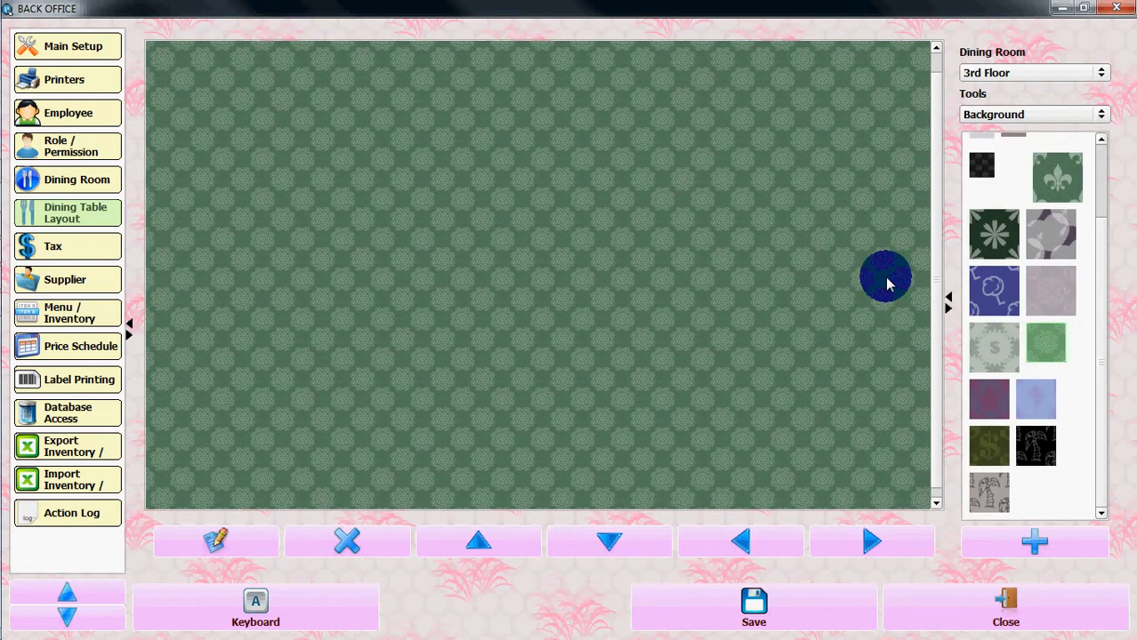
Step: Place two horizontal hedges end to end along the room's upper edge, starting in the upper-left corner
left_click(1101, 115)
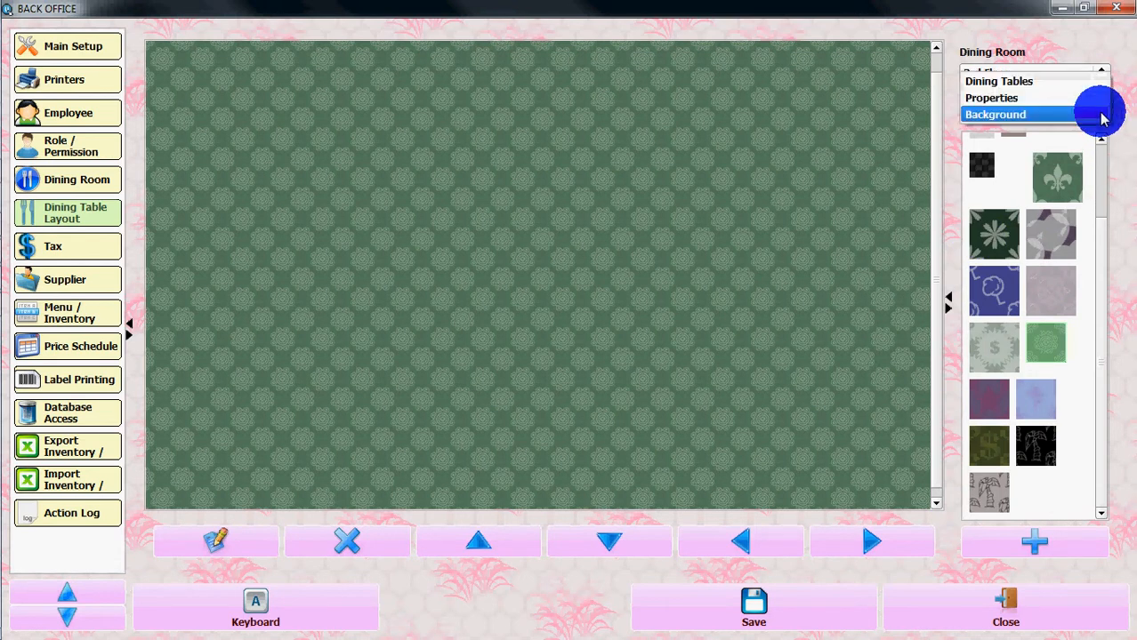
left_click(1008, 105)
left_click(1101, 177)
left_click_drag(1102, 178, 995, 436)
left_click(996, 436)
left_click_drag(586, 284, 187, 75)
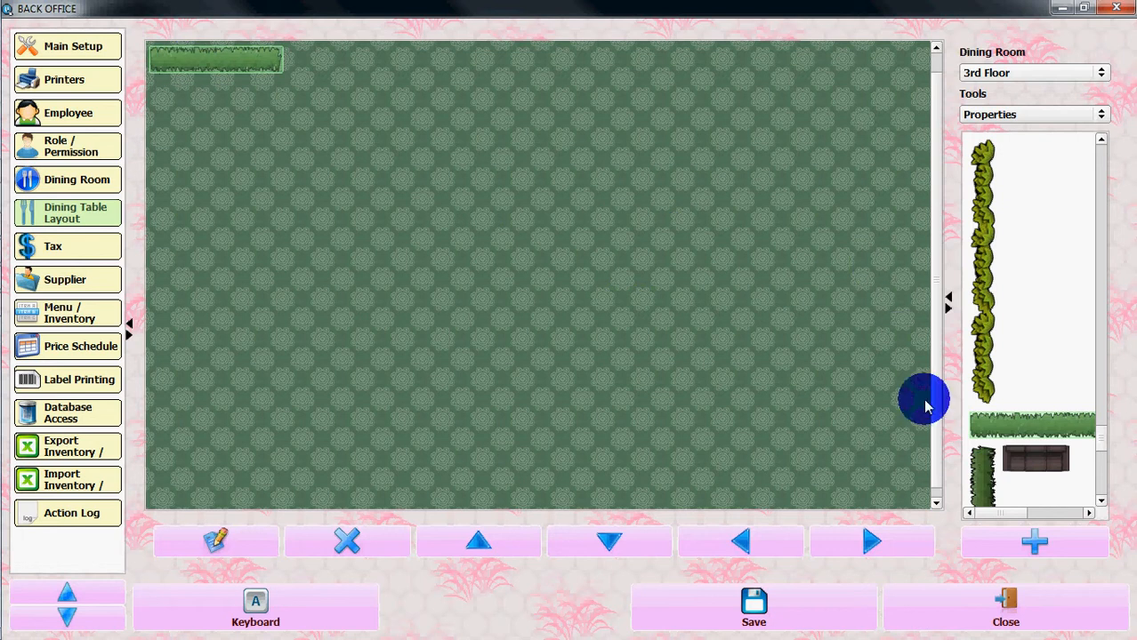
left_click(1012, 425)
left_click_drag(583, 281, 328, 60)
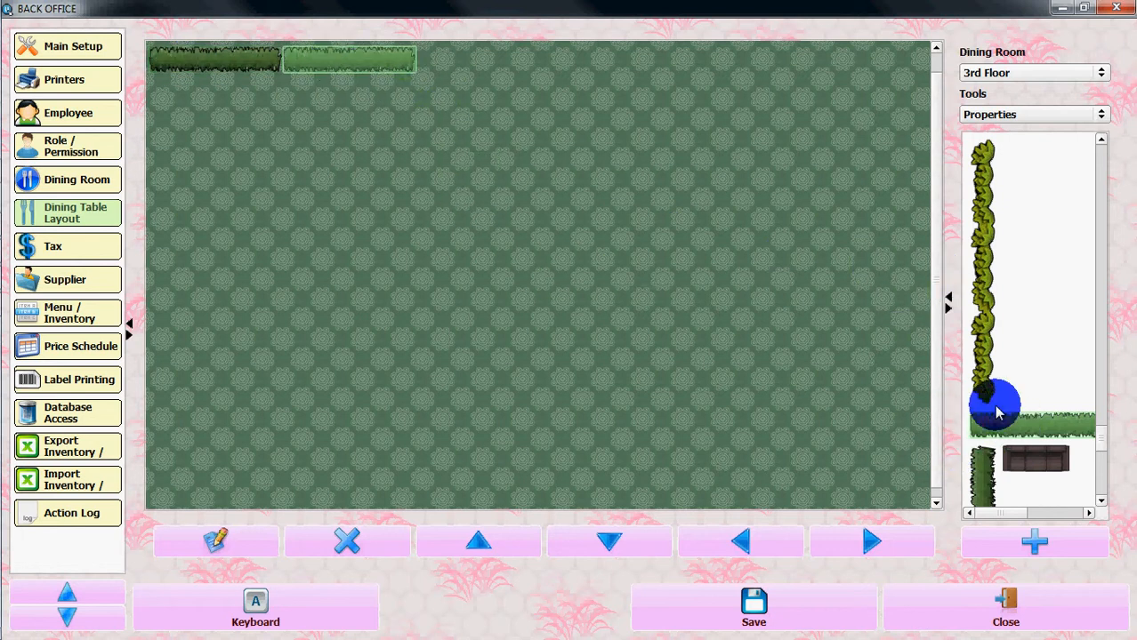
Step: Line the room's left edge with a long leafy hedge and a shorter vertical hedge, and extend the upper row with a third horizontal hedge
left_click(987, 345)
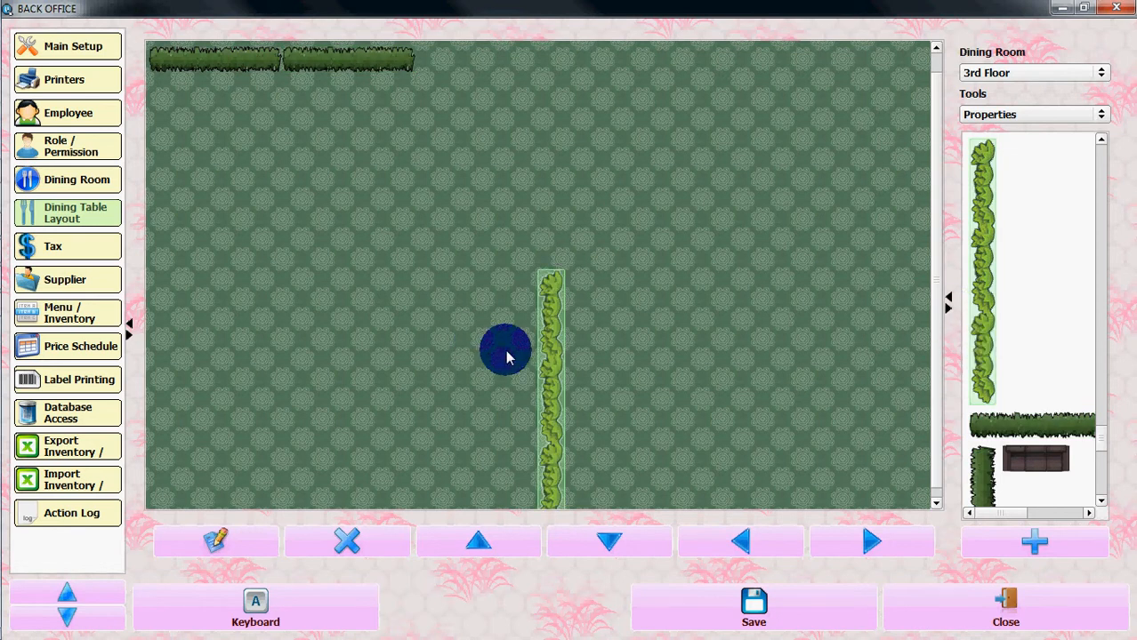
left_click_drag(544, 347, 150, 165)
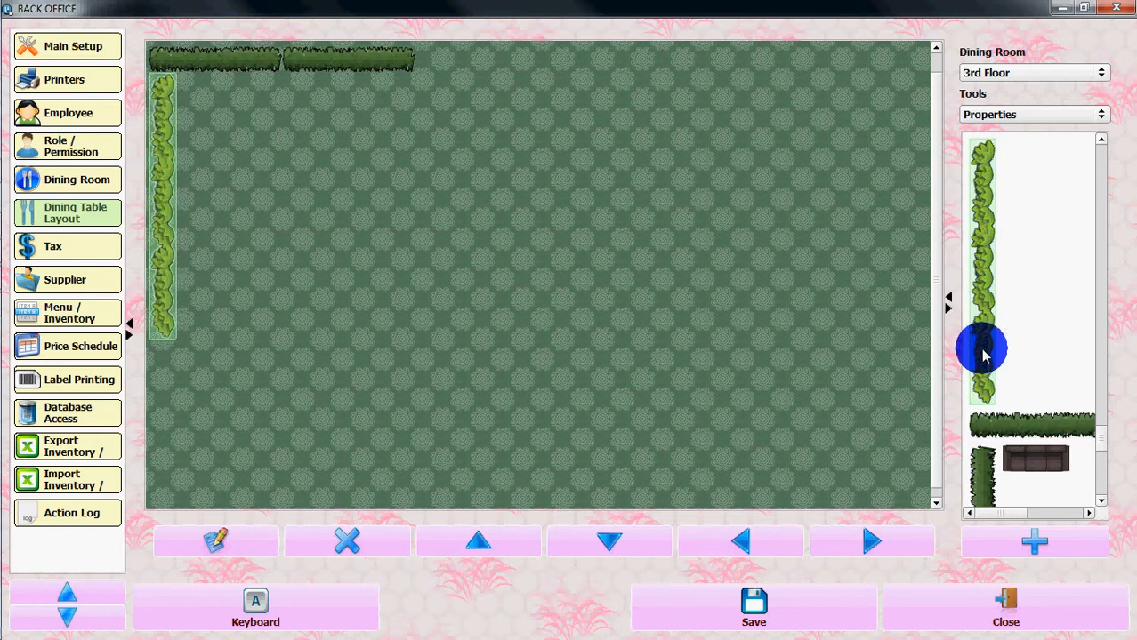
left_click(1047, 454)
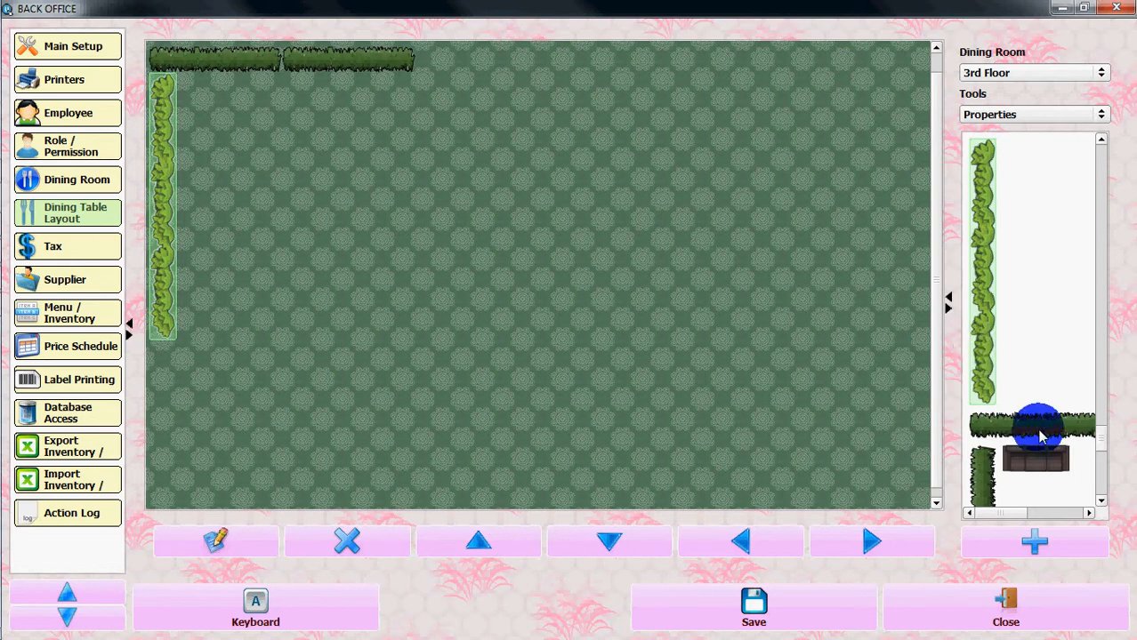
left_click_drag(601, 282, 486, 70)
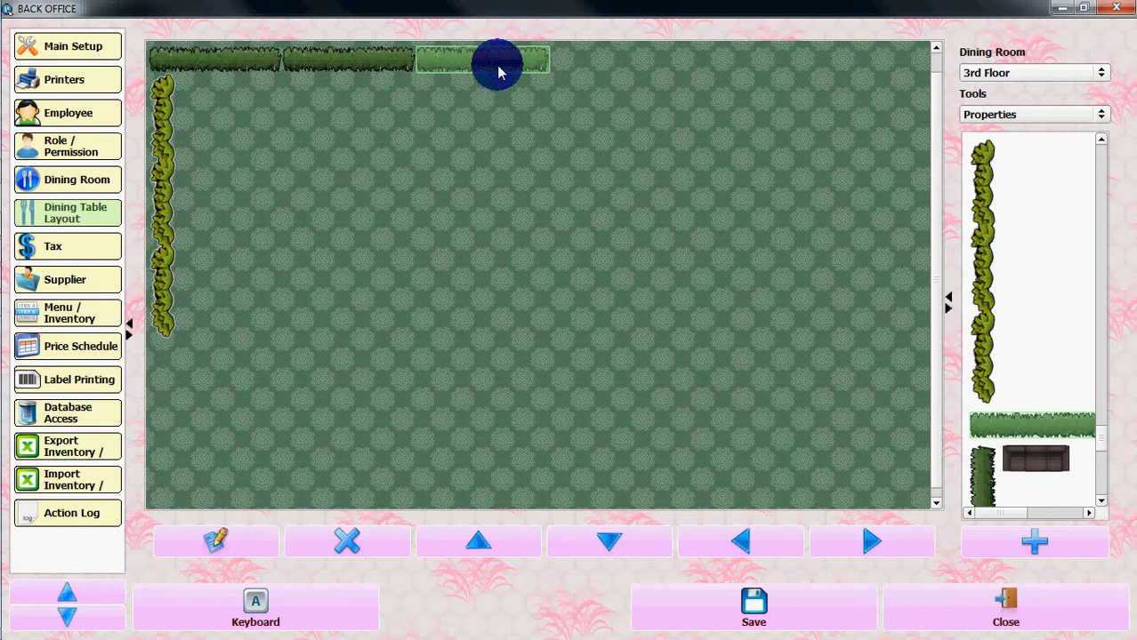
left_click(977, 485)
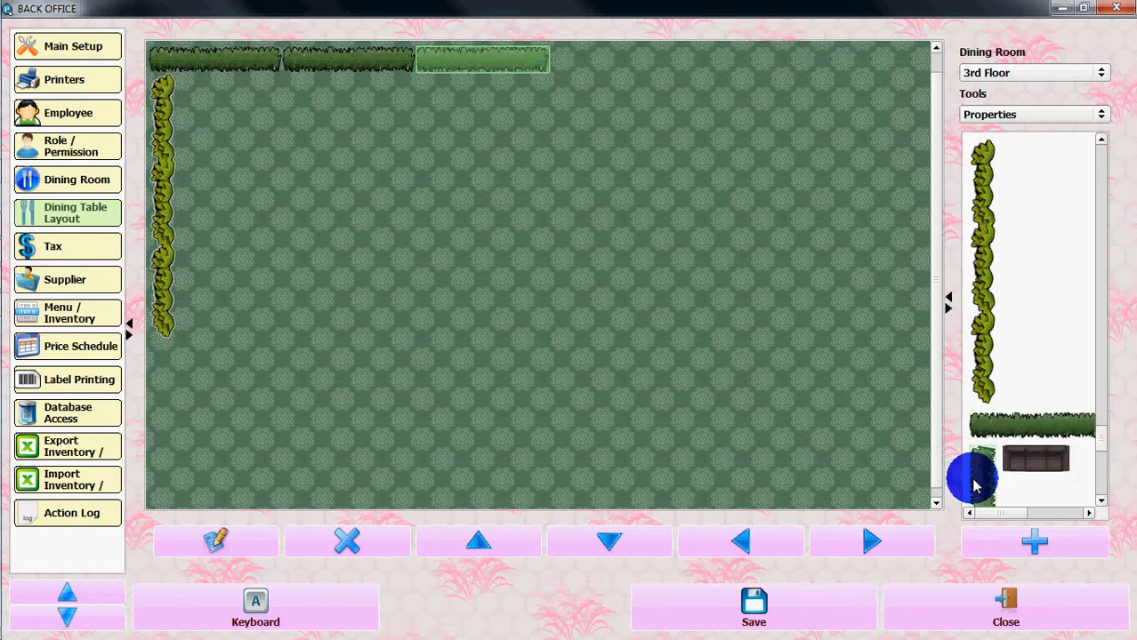
left_click_drag(551, 333, 151, 417)
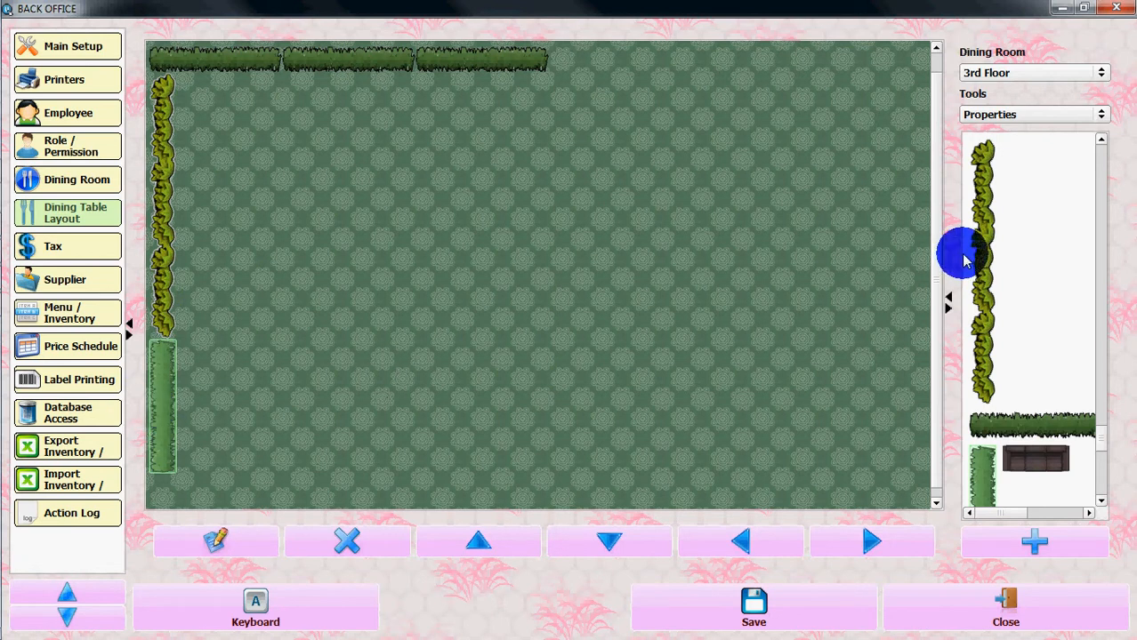
Step: Place three four-seat tables with chairs above and below in a row across the lower left of the room
left_click(1100, 114)
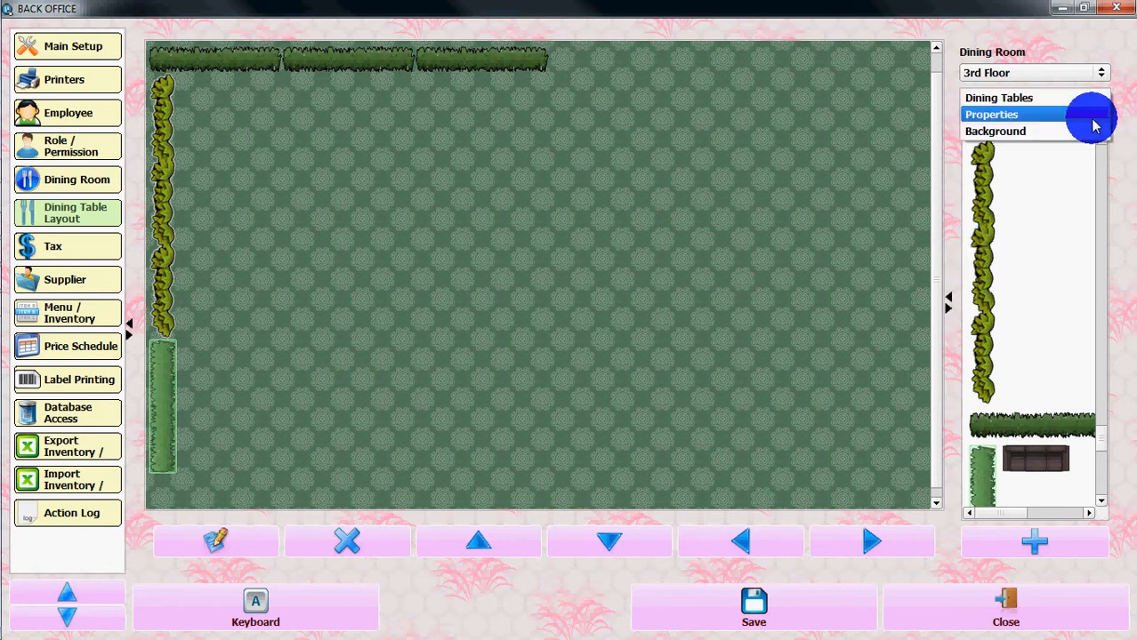
left_click(998, 100)
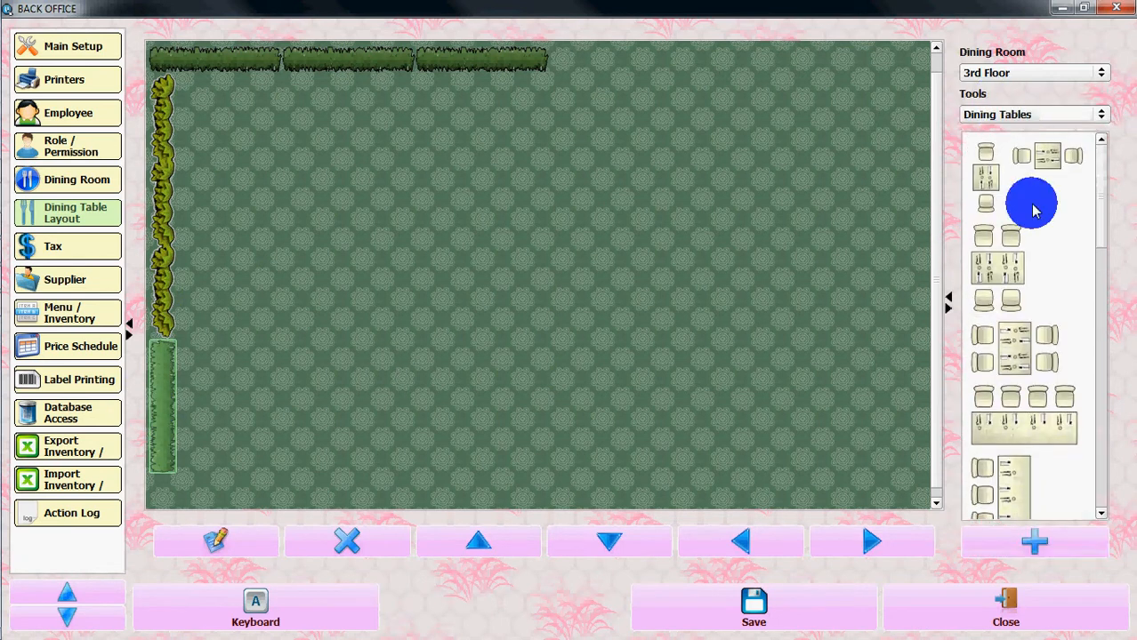
left_click(998, 283)
left_click_drag(568, 330, 271, 452)
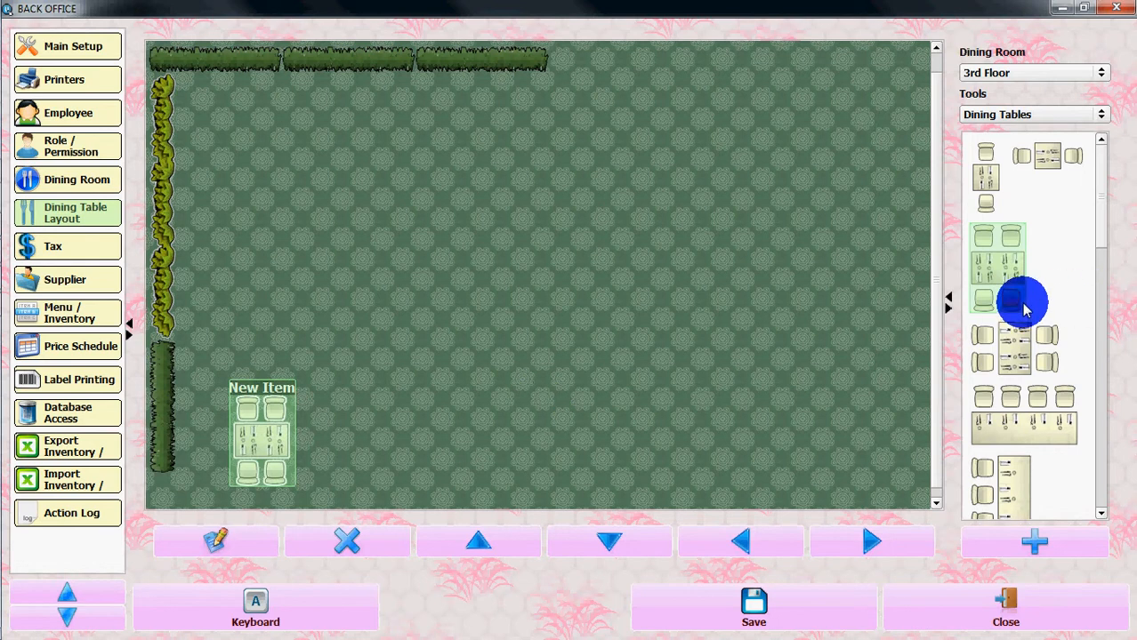
left_click(1005, 285)
left_click_drag(571, 337, 378, 449)
left_click(1023, 273)
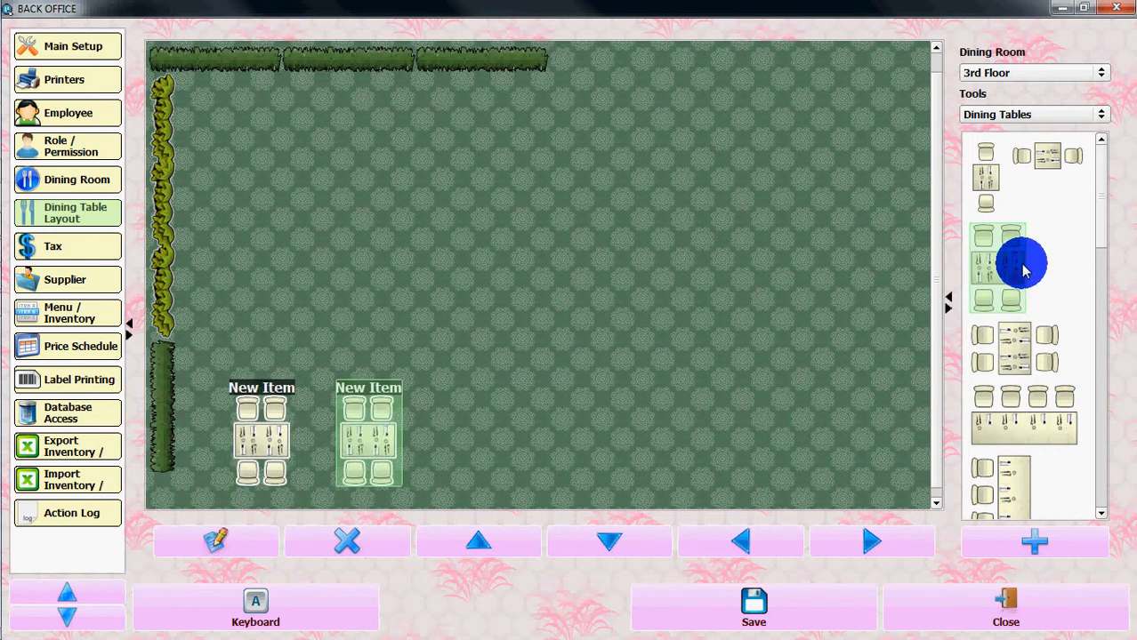
left_click_drag(586, 309, 463, 436)
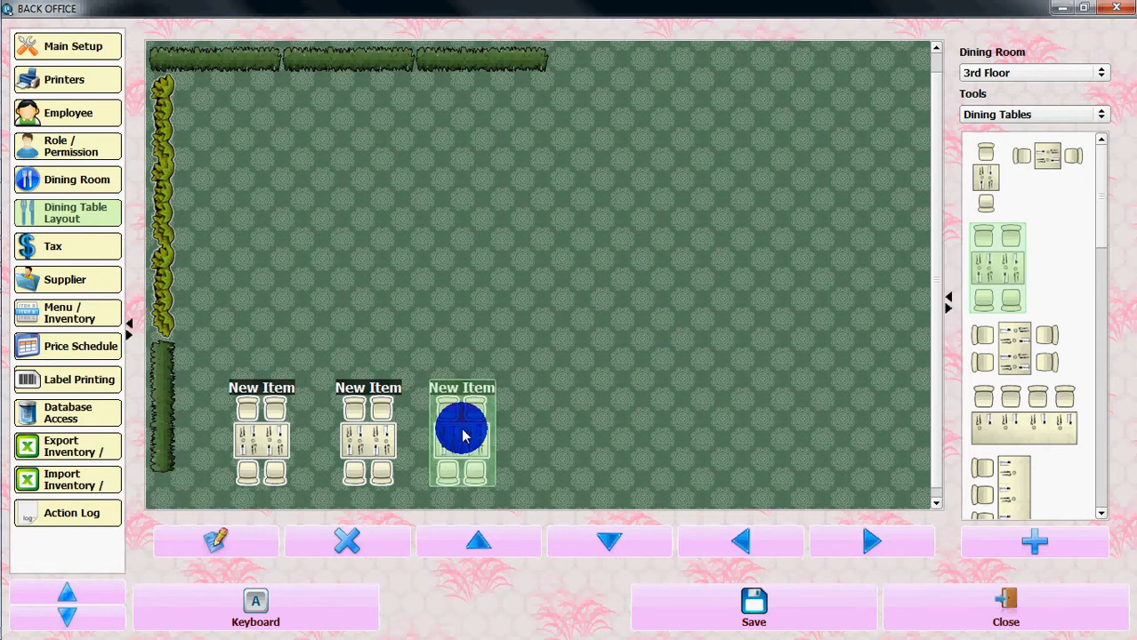
Step: Add a fourth four-seat table with chairs above and below at the end of the lower row
left_click(1002, 253)
left_click_drag(576, 311, 572, 436)
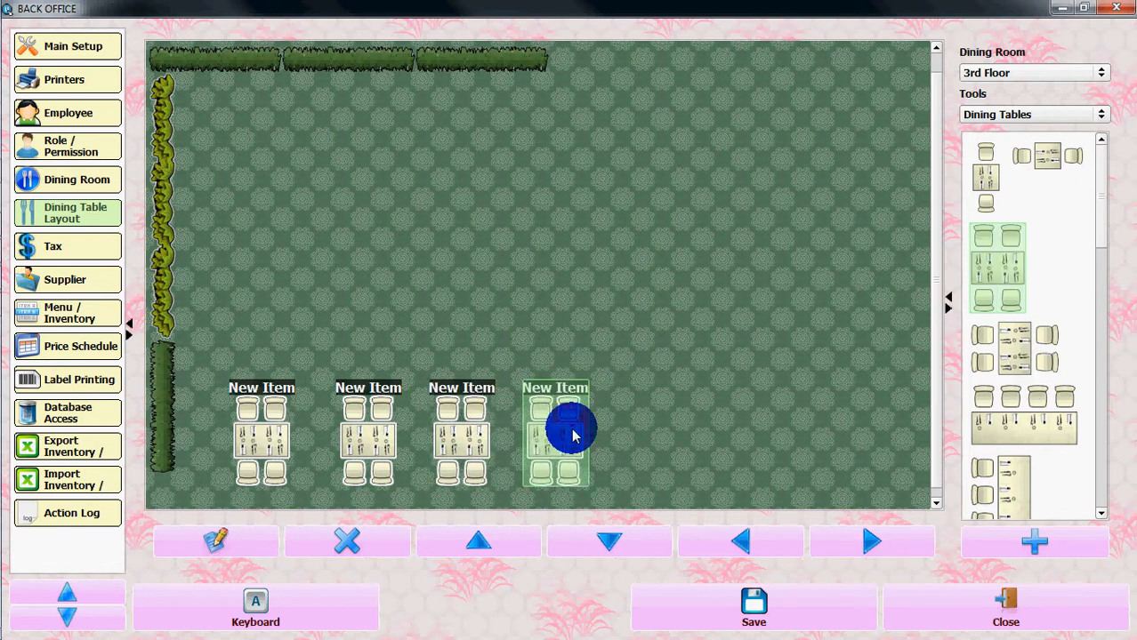
Step: Place a four-seat table with side chairs near the room's upper-left corner and a long table with four chairs above it beside it
left_click(1013, 349)
left_click(1013, 353)
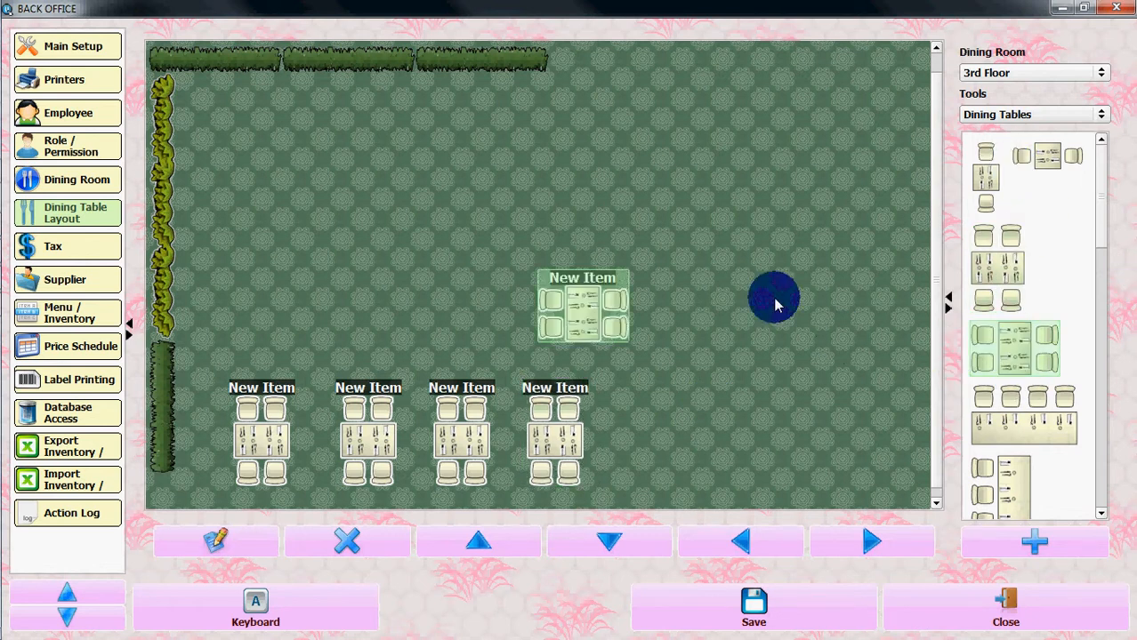
left_click(615, 310)
left_click(594, 311)
left_click_drag(593, 316, 284, 147)
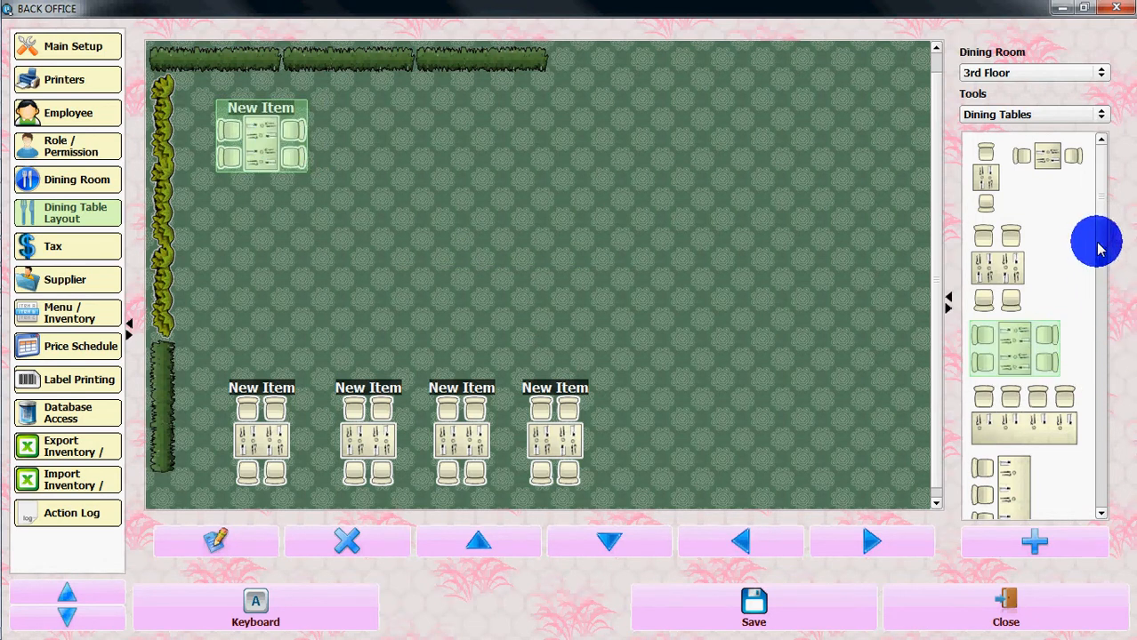
left_click(1019, 429)
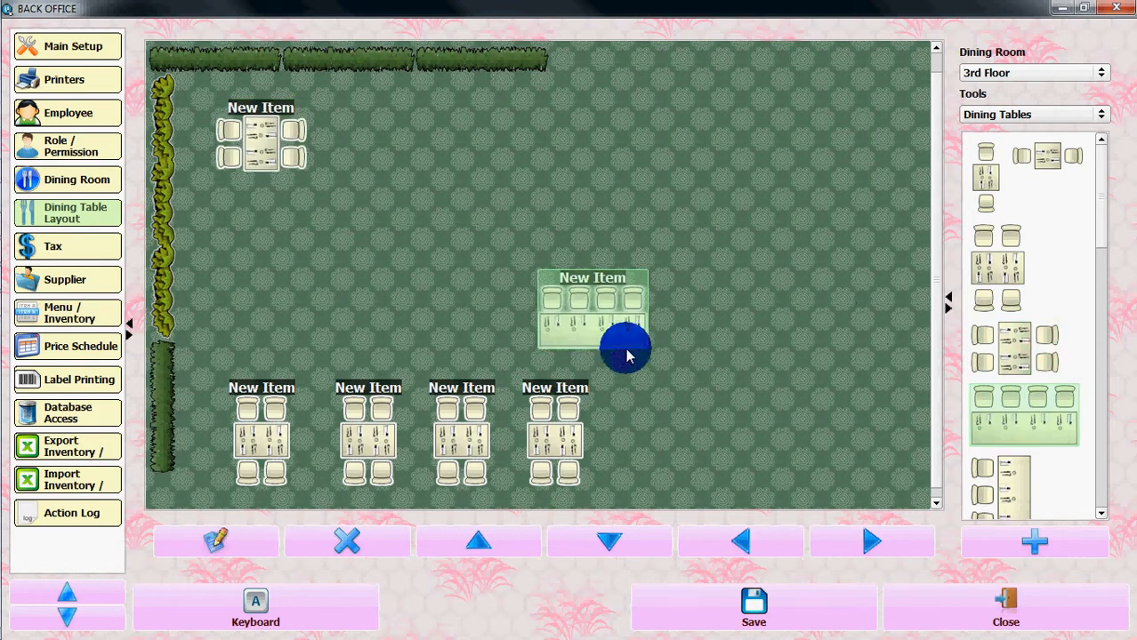
left_click_drag(571, 322, 399, 160)
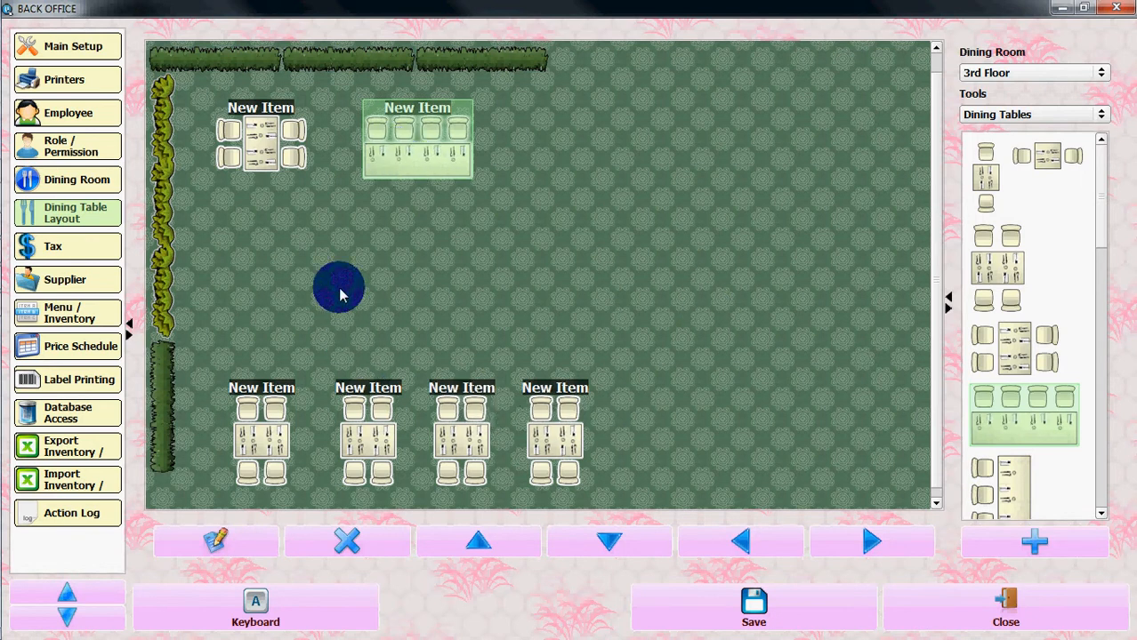
Step: Name the upper table with side chairs Table 1 and the long four-chair table Table 2
double_click(265, 116)
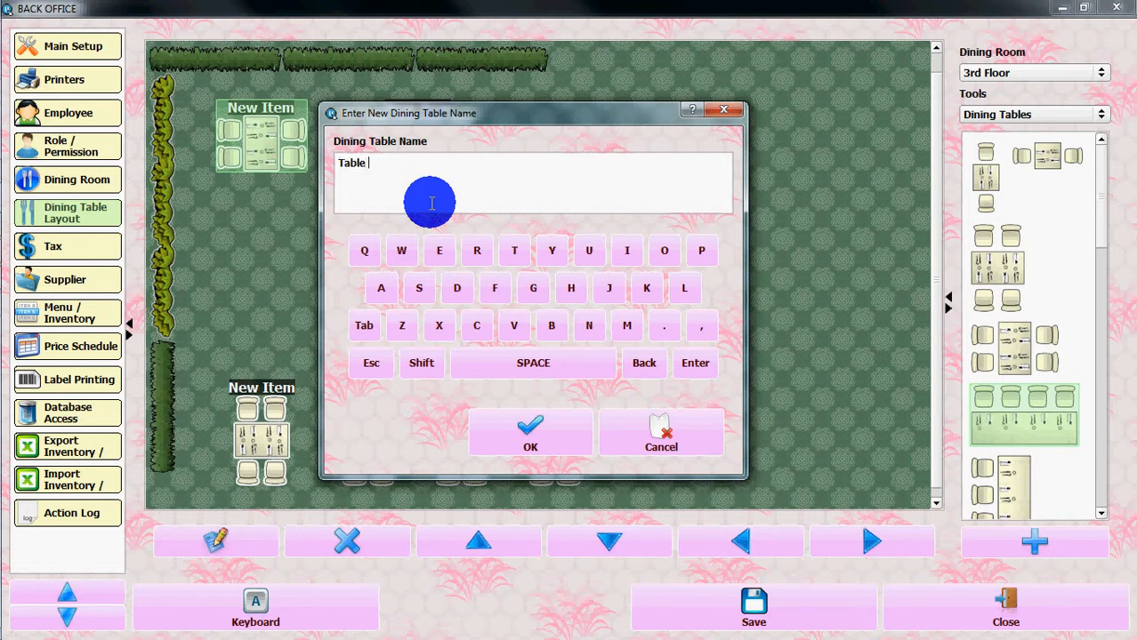
left_click(523, 416)
double_click(440, 135)
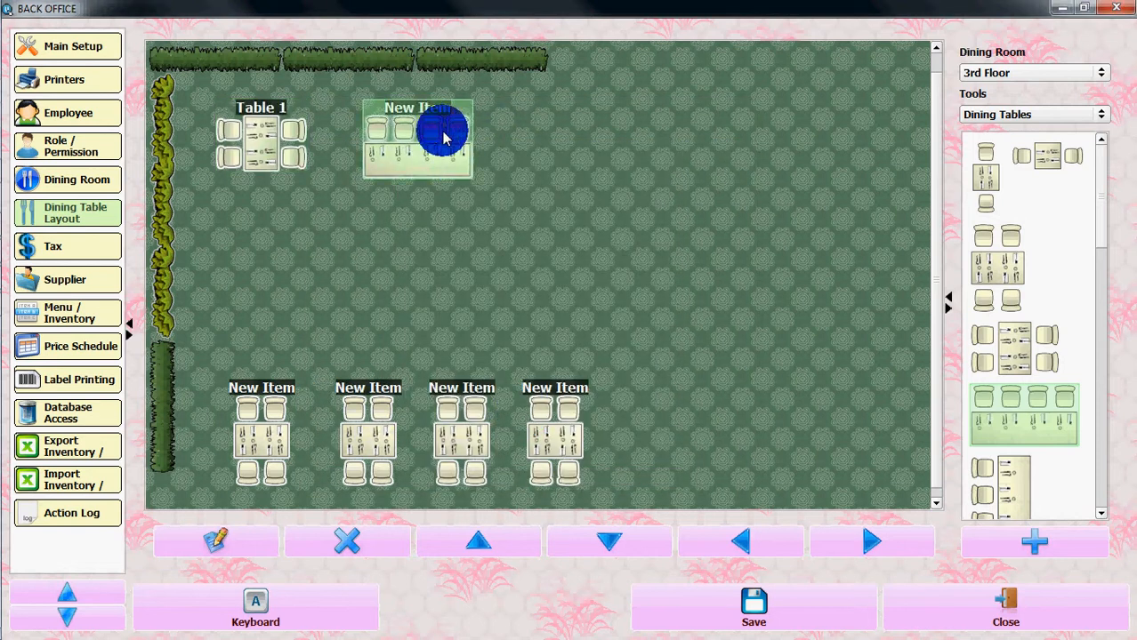
left_click(388, 179)
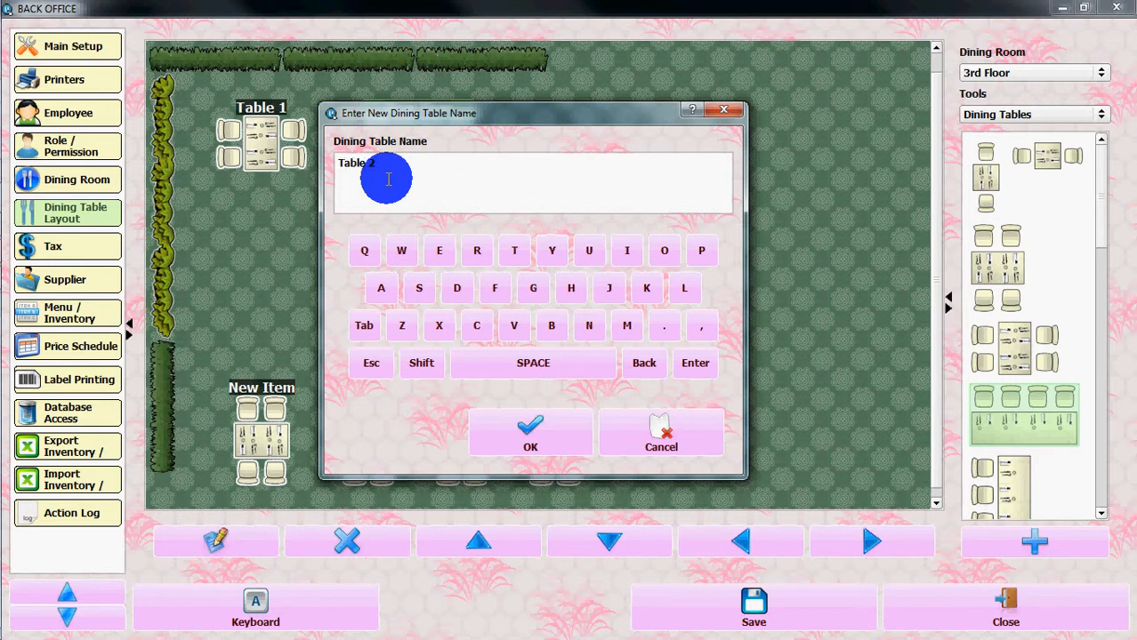
left_click(556, 435)
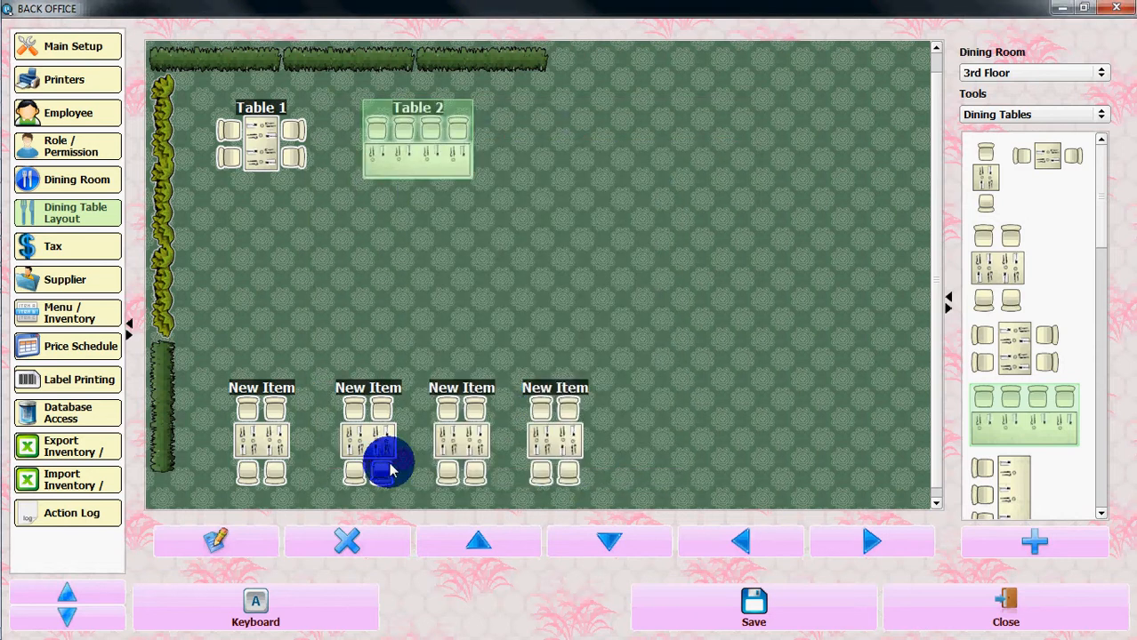
Step: Name the leftmost table in the lower row Table 3
double_click(267, 442)
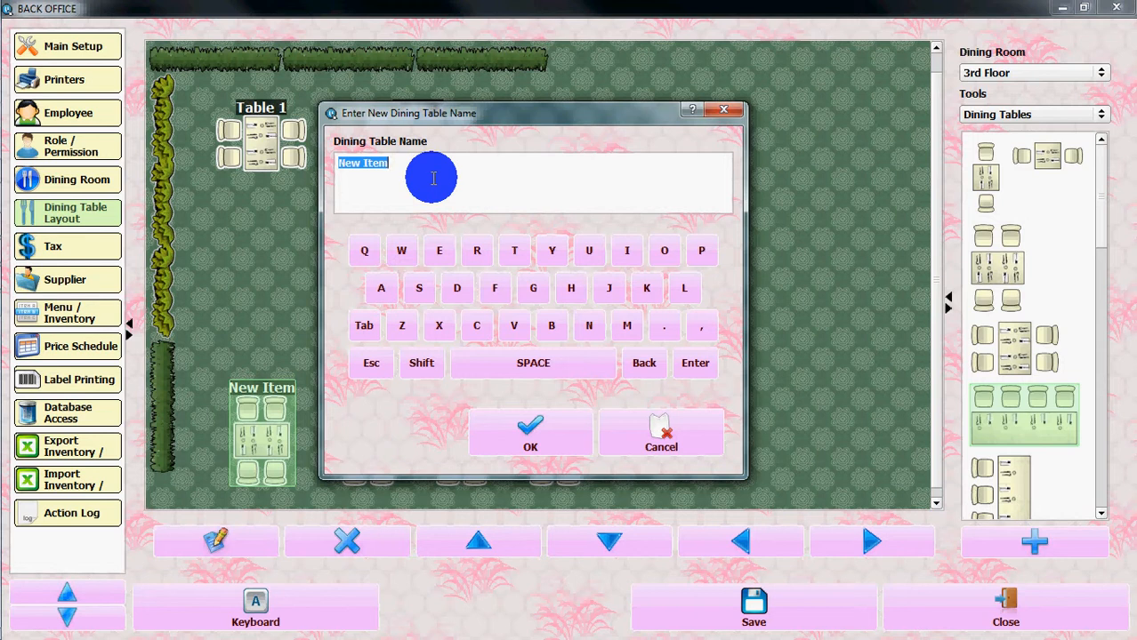
type("Table")
left_click(485, 445)
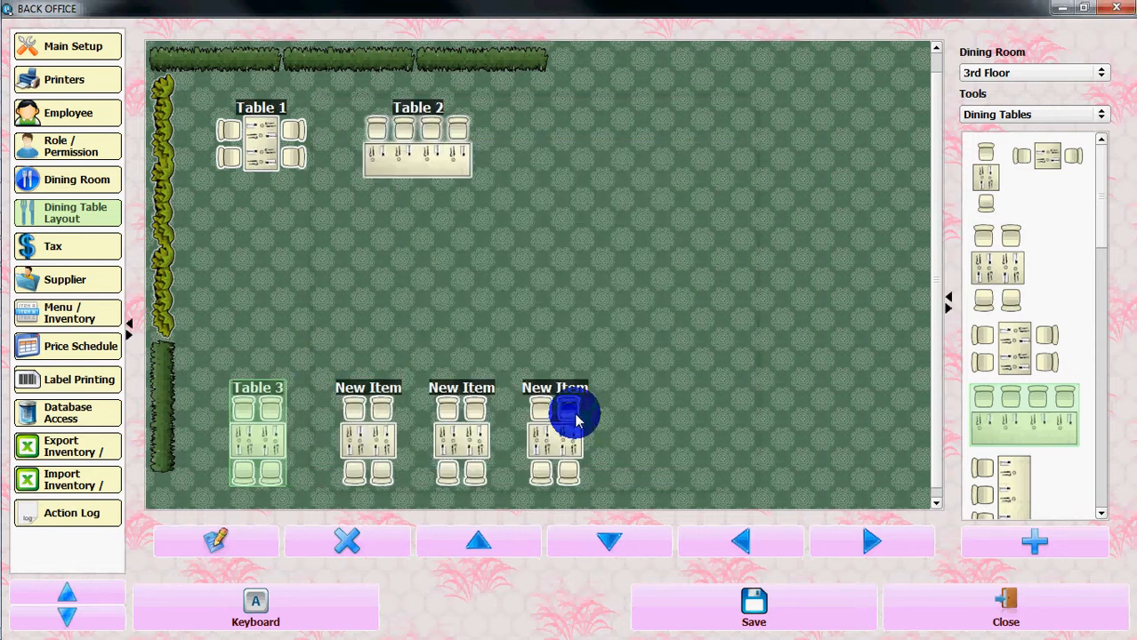
Step: Save the 3rd Floor layout and close the back office
left_click(720, 623)
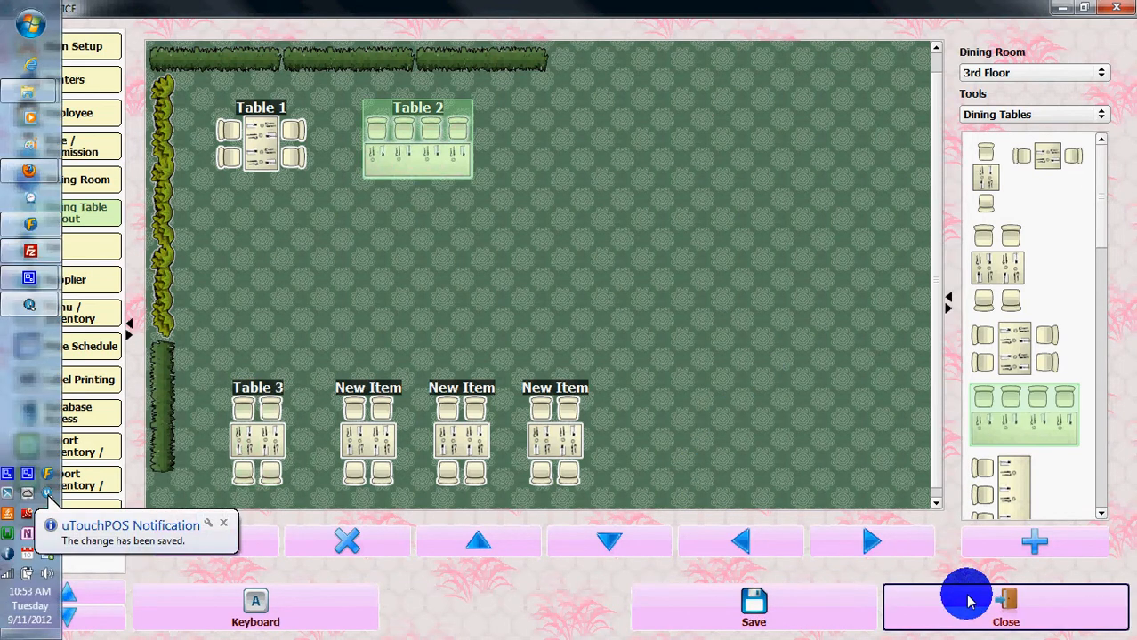
left_click(820, 311)
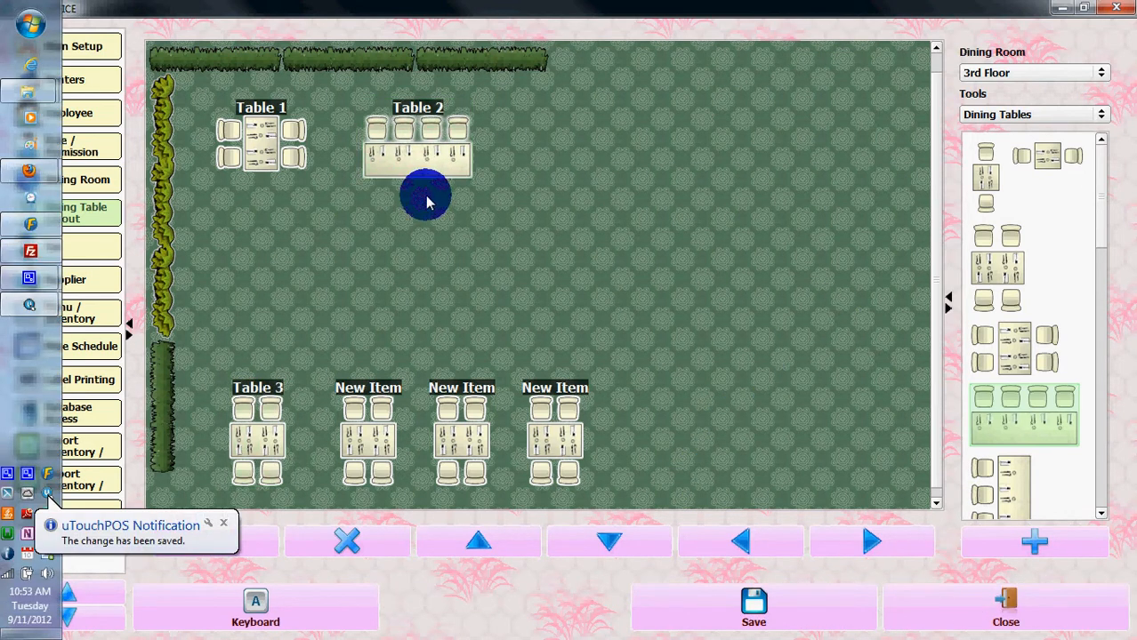
left_click(224, 525)
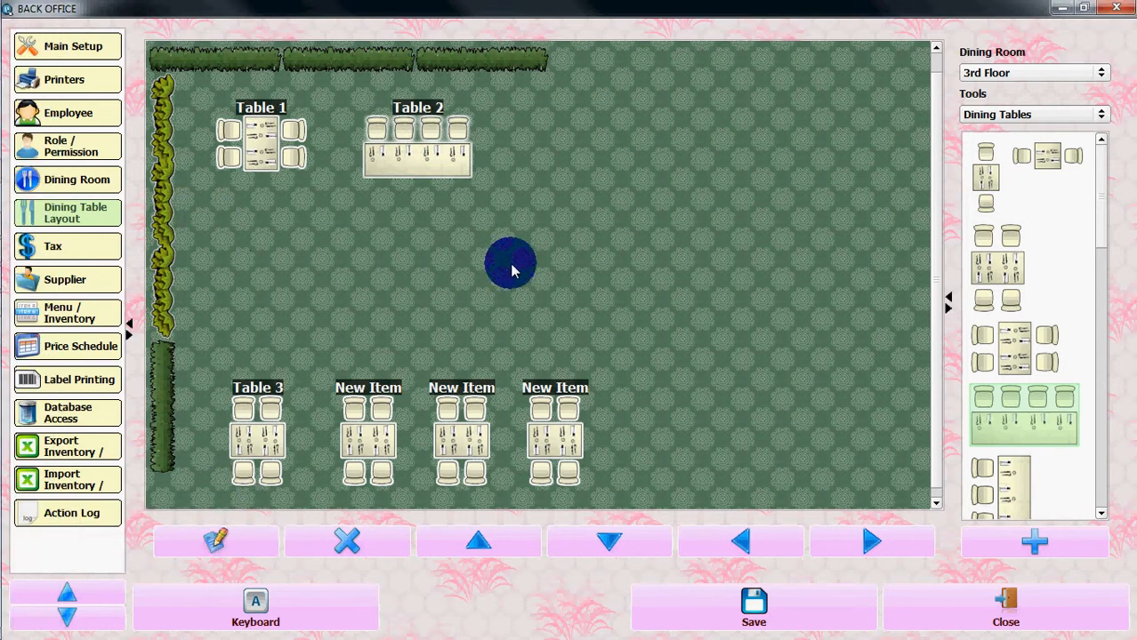
left_click(952, 621)
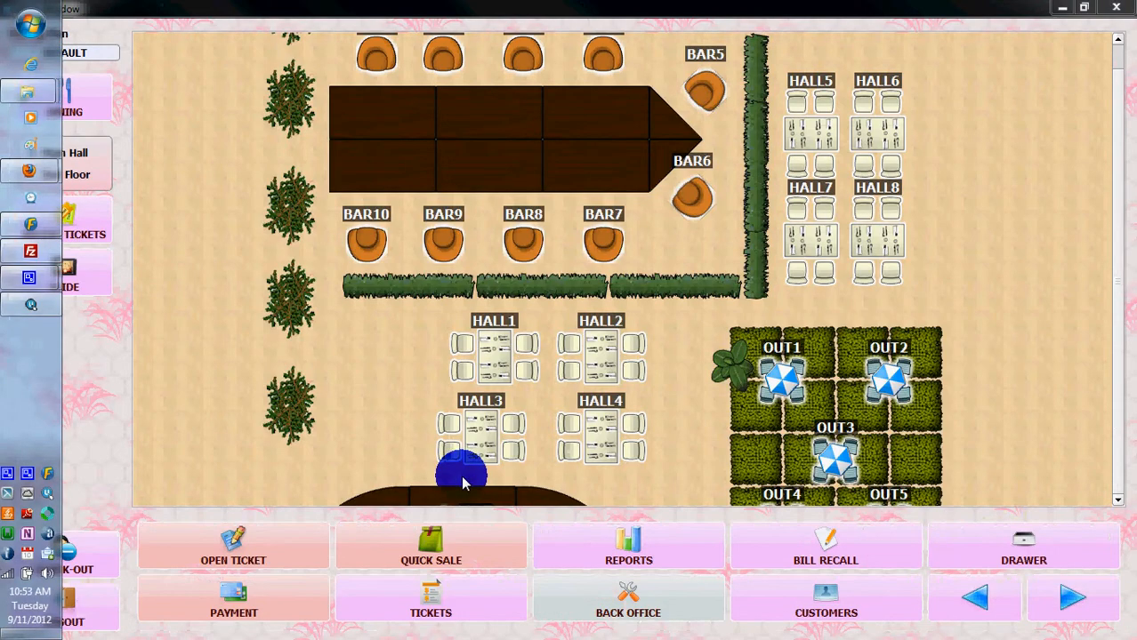
Step: Log out of the POS and log back in with the employee number and employee password
left_click(87, 612)
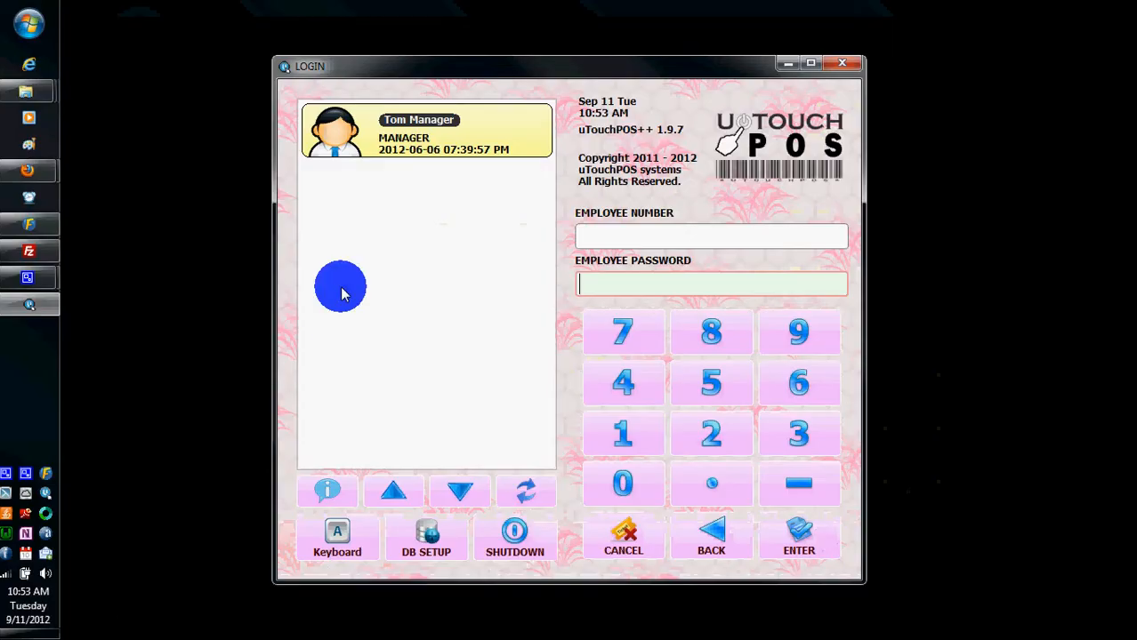
left_click(641, 238)
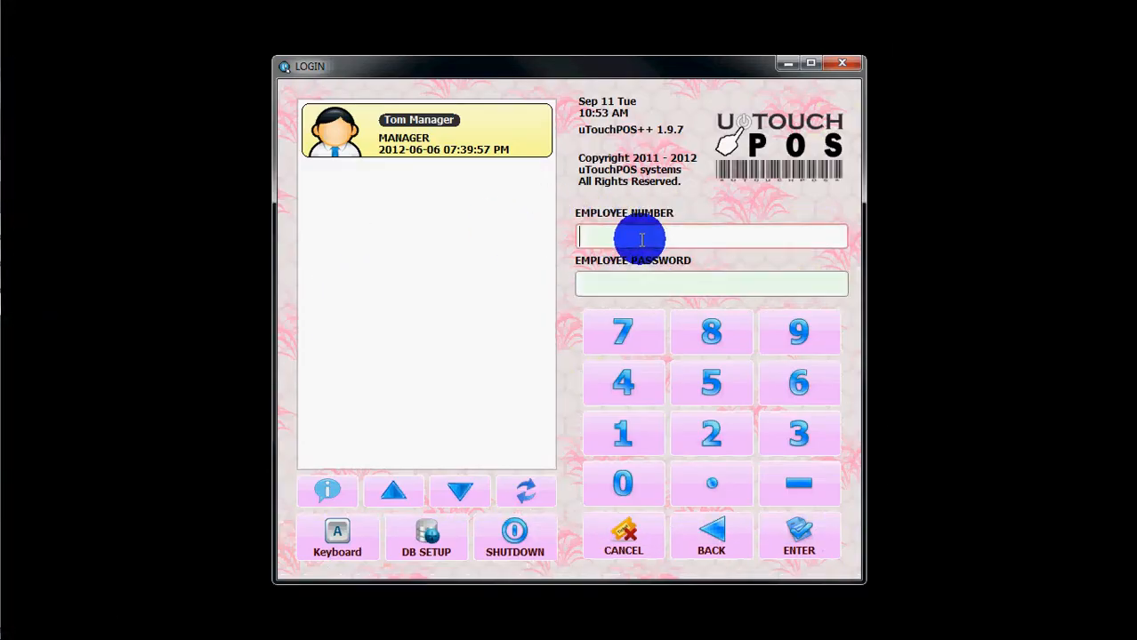
type("1")
key("Tab")
type("●●●●●")
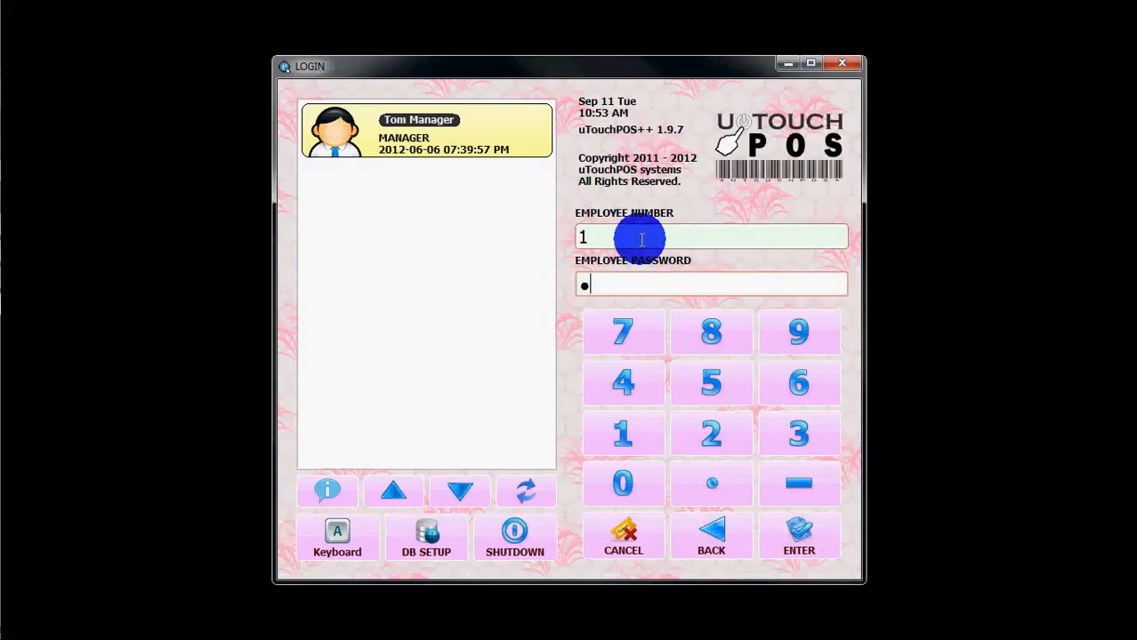
type("●●")
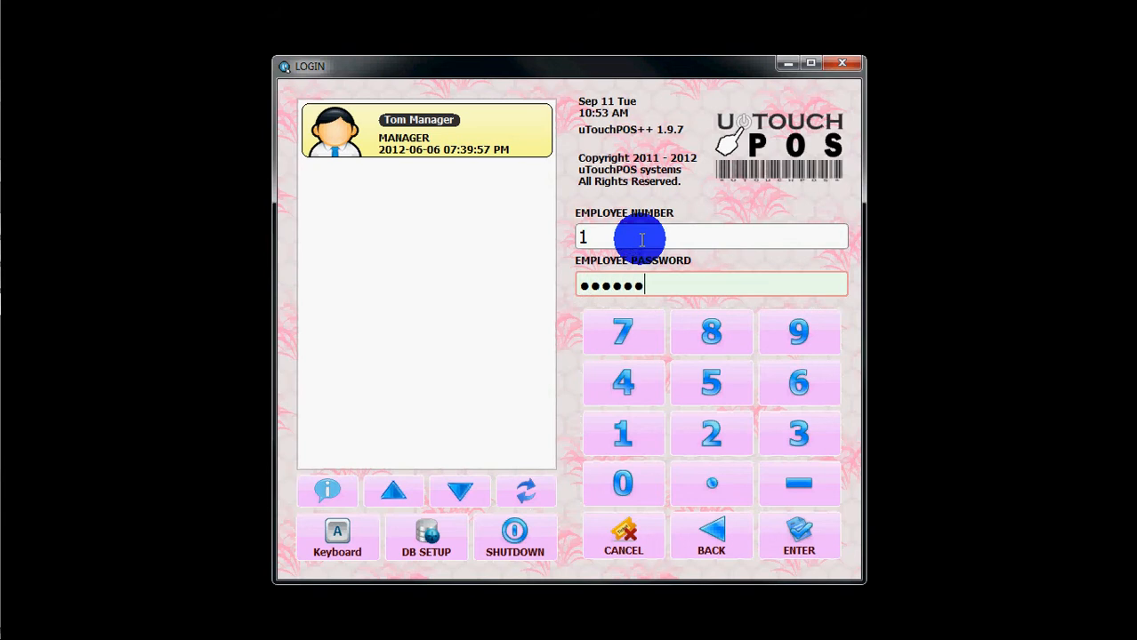
key("Return")
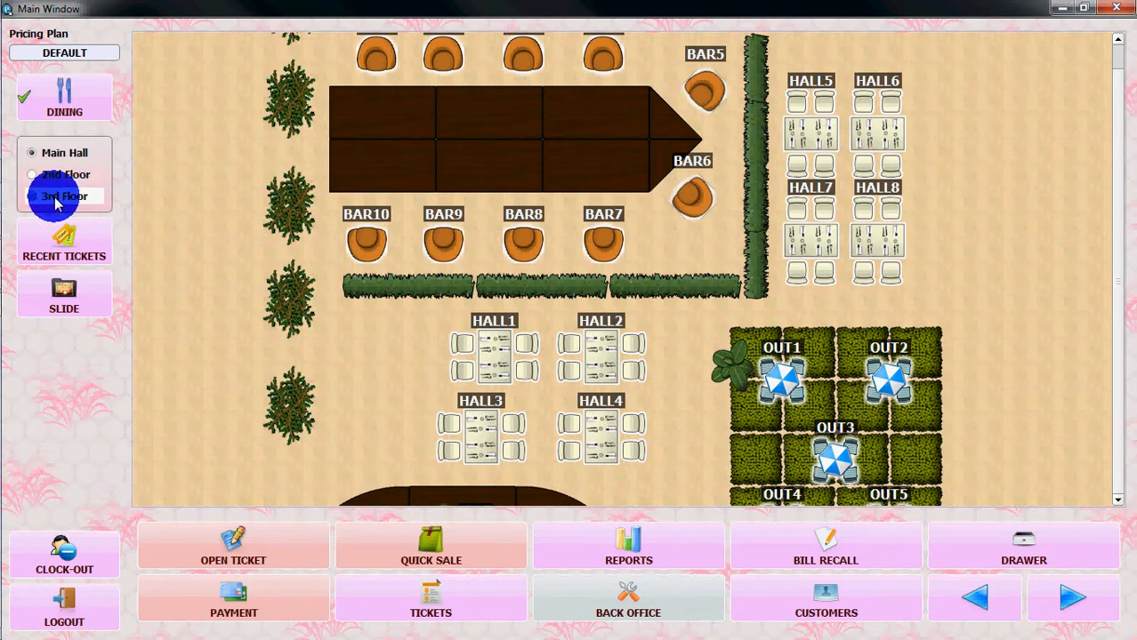
Step: Show the 3rd Floor dining room and check the tables by selecting Table 1, Table 2, Table 3 and the unnamed table beside it
left_click(55, 203)
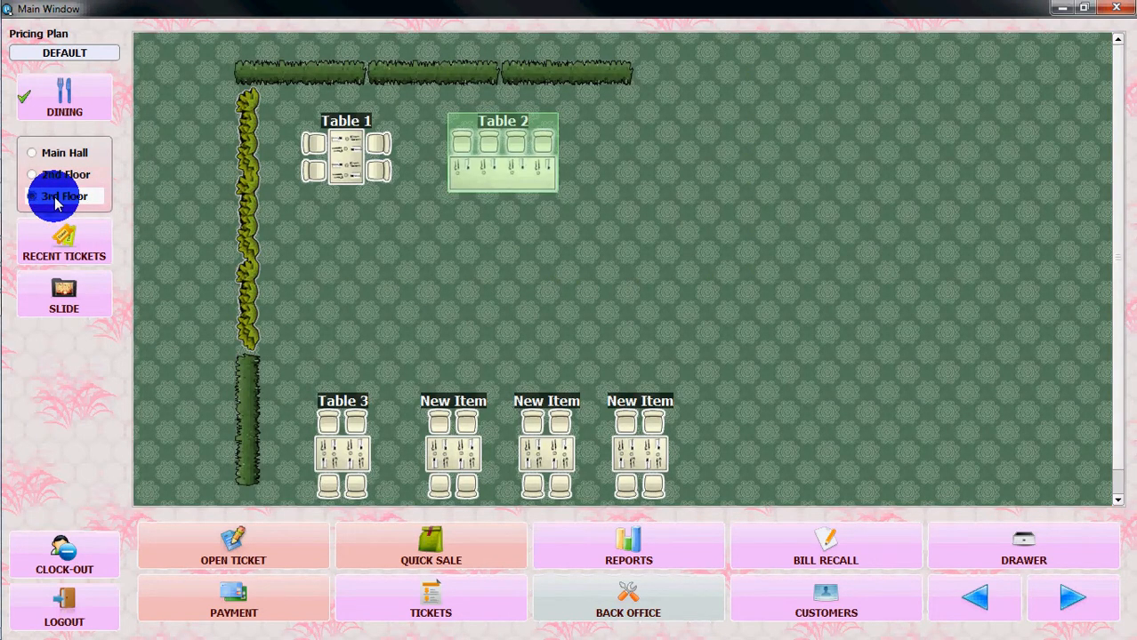
left_click(343, 160)
left_click(483, 184)
left_click(332, 465)
left_click(444, 423)
left_click(811, 371)
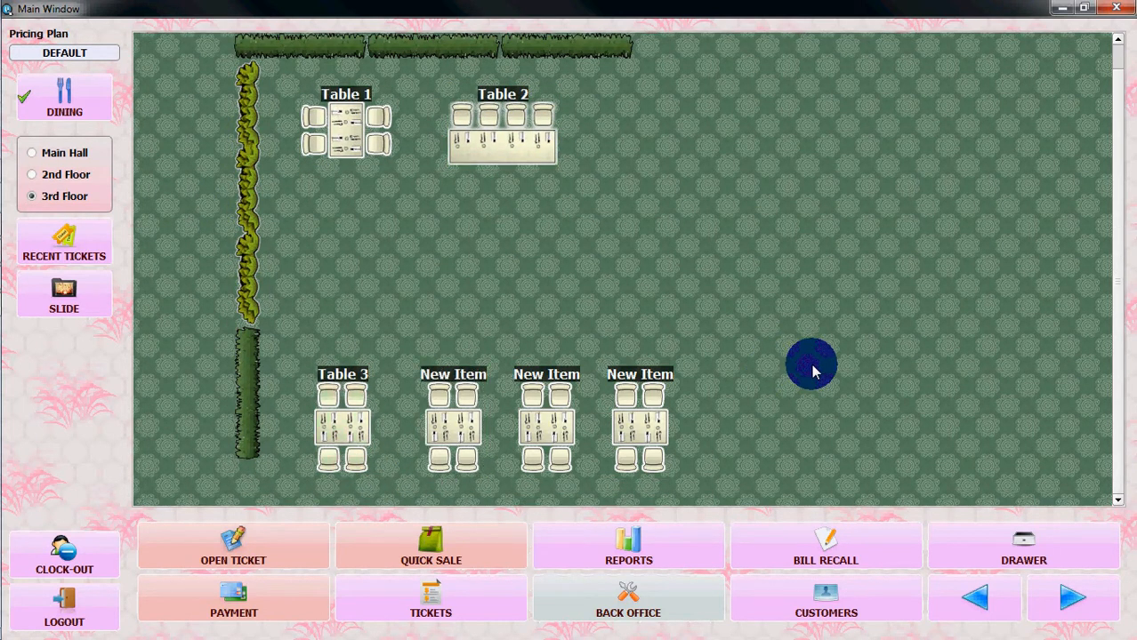